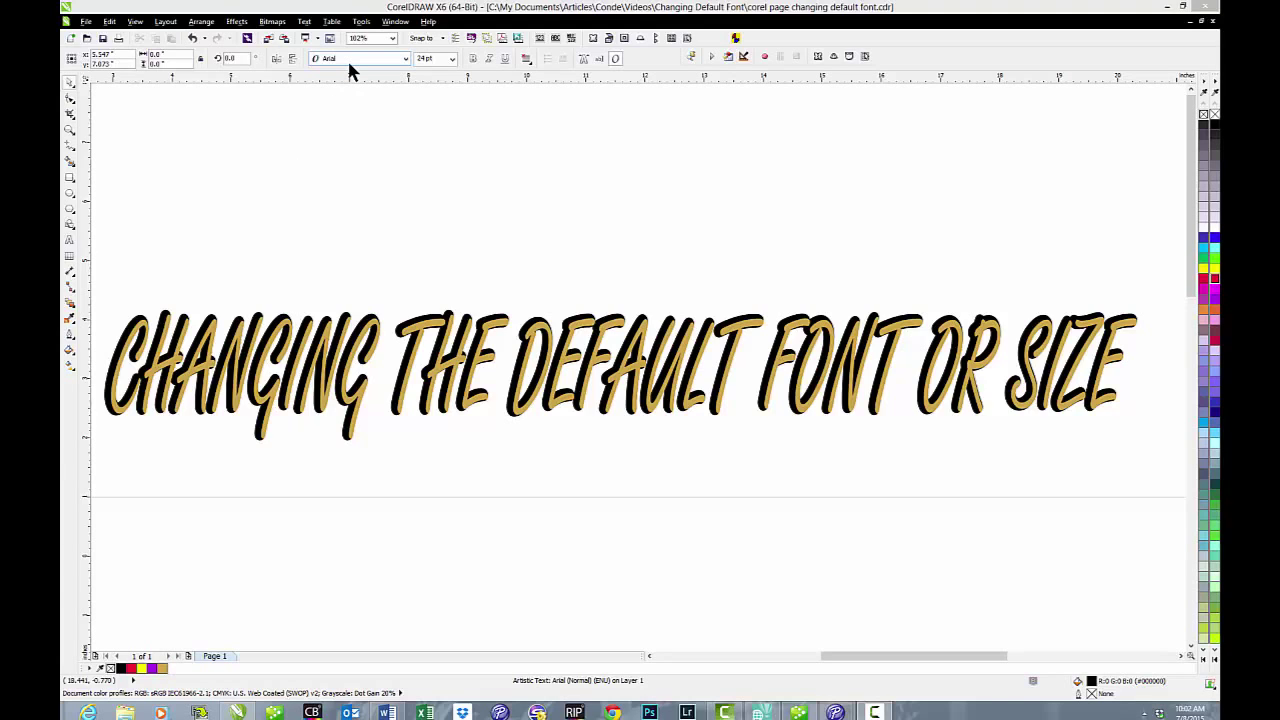
- Create a blank new document, briefly try the Text tool, then close that document
{"action": "left_click", "coordinate": [71, 39]}
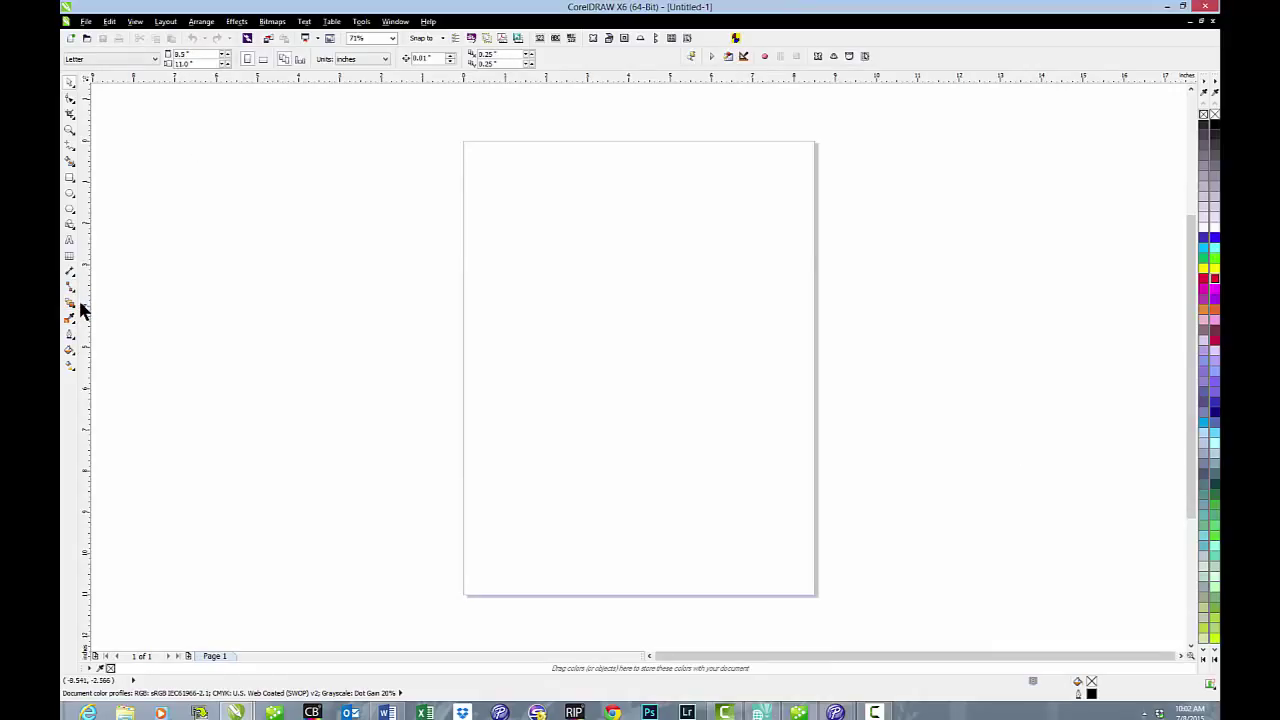
{"action": "left_click", "coordinate": [69, 240]}
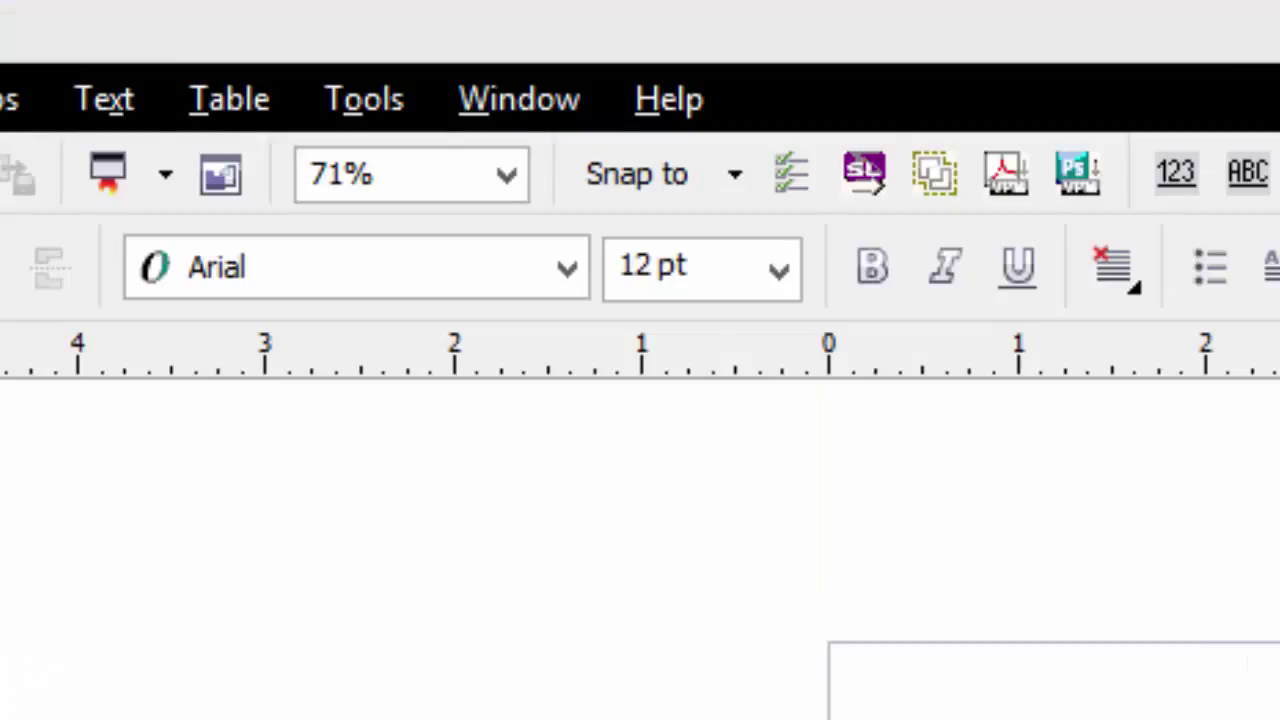
{"action": "key", "text": "space"}
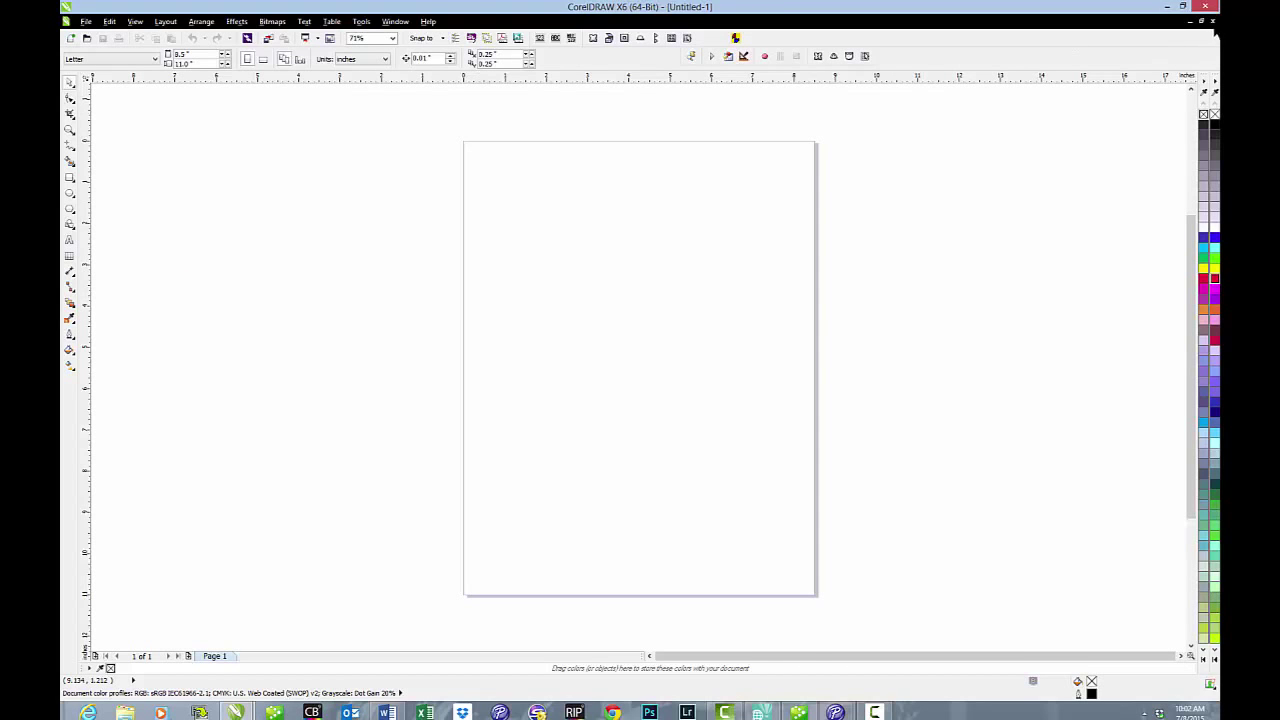
{"action": "left_click", "coordinate": [1215, 21]}
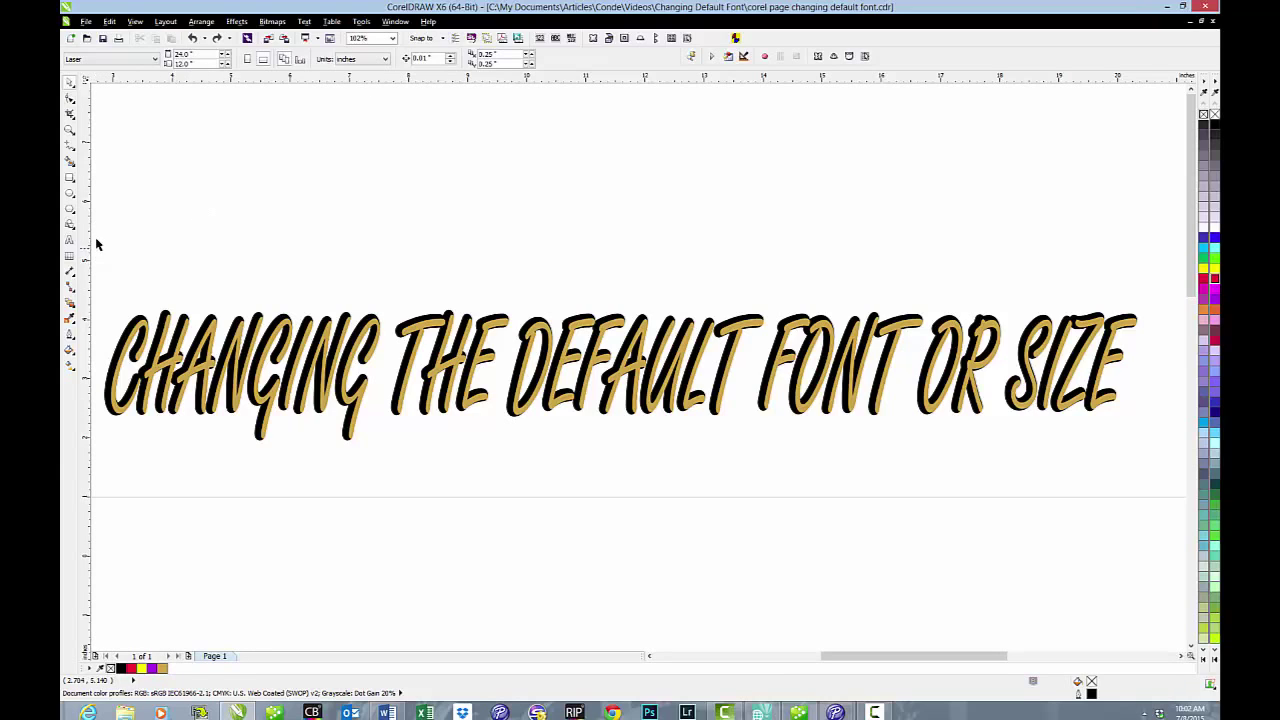
- Draw a small rectangle above the title and zoom in until it fills the view
{"action": "left_click", "coordinate": [70, 178]}
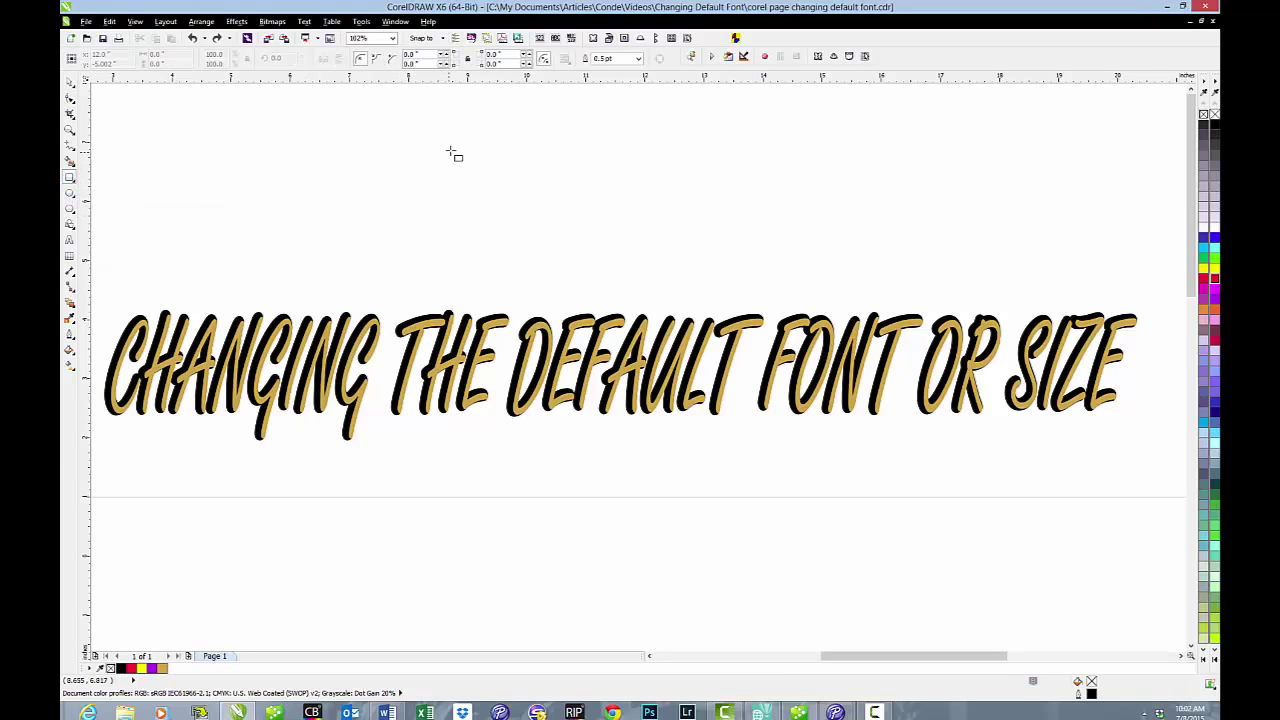
{"action": "left_click_drag", "start_coordinate": [450, 150], "coordinate": [551, 197]}
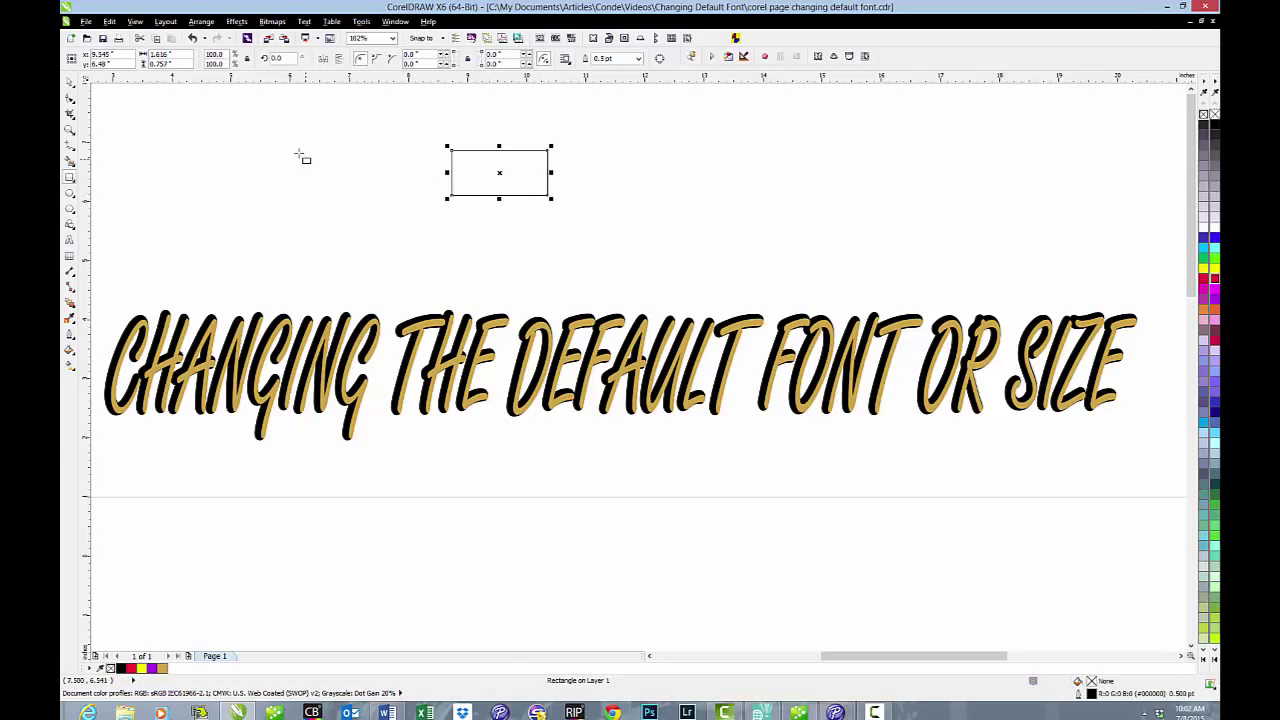
{"action": "left_click", "coordinate": [70, 129]}
{"action": "left_click_drag", "start_coordinate": [440, 134], "coordinate": [556, 200]}
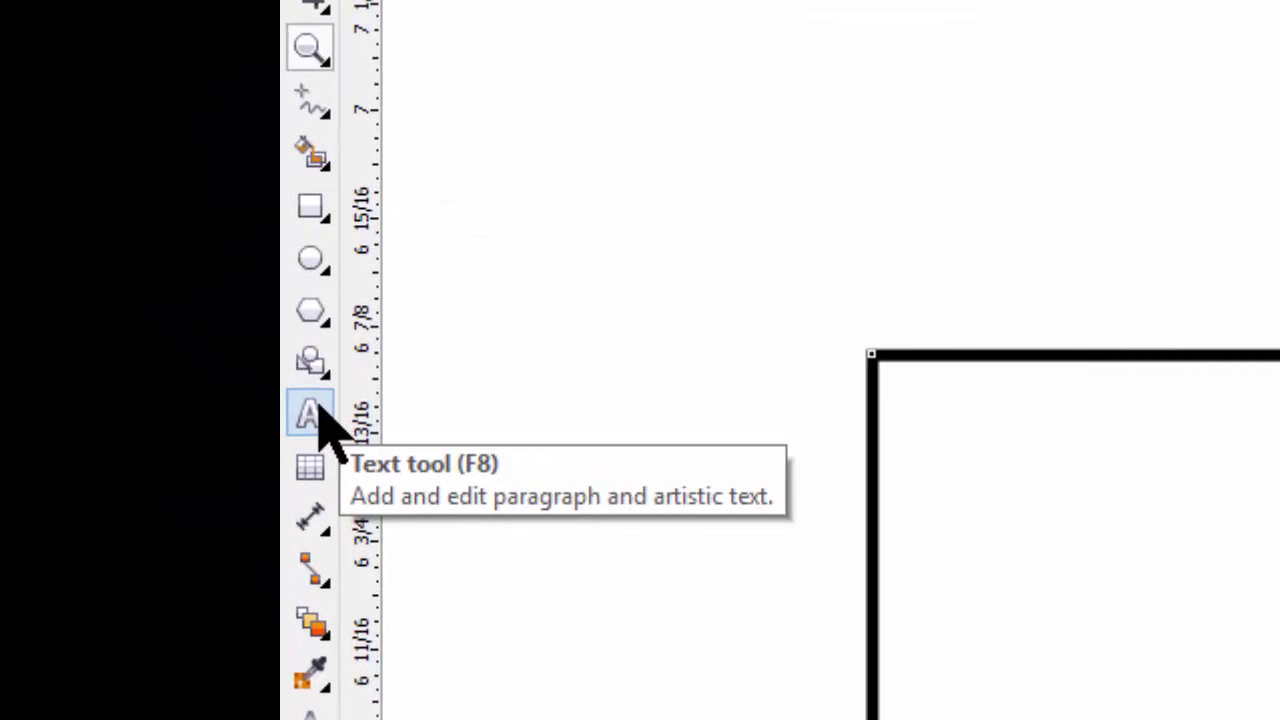
- Make Times New Roman the default font, applying it to Artistic Text only, not Paragraph Text
{"action": "left_click", "coordinate": [312, 412]}
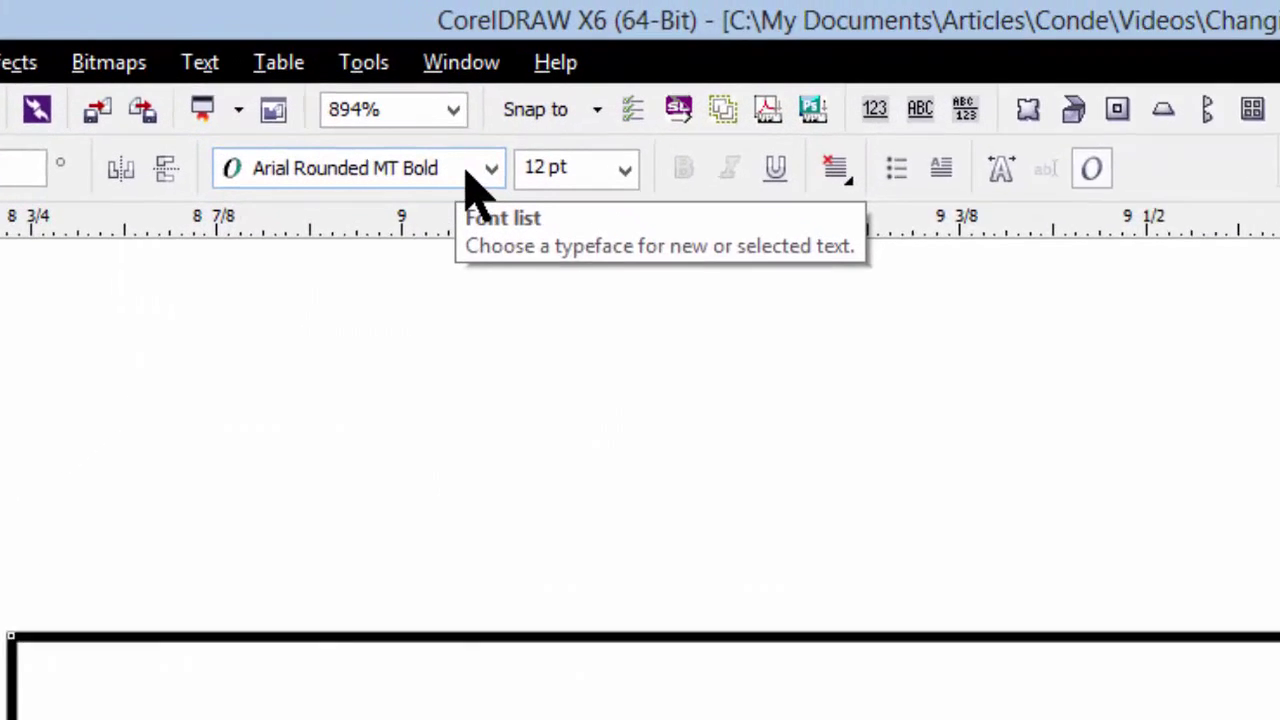
{"action": "left_click", "coordinate": [495, 175]}
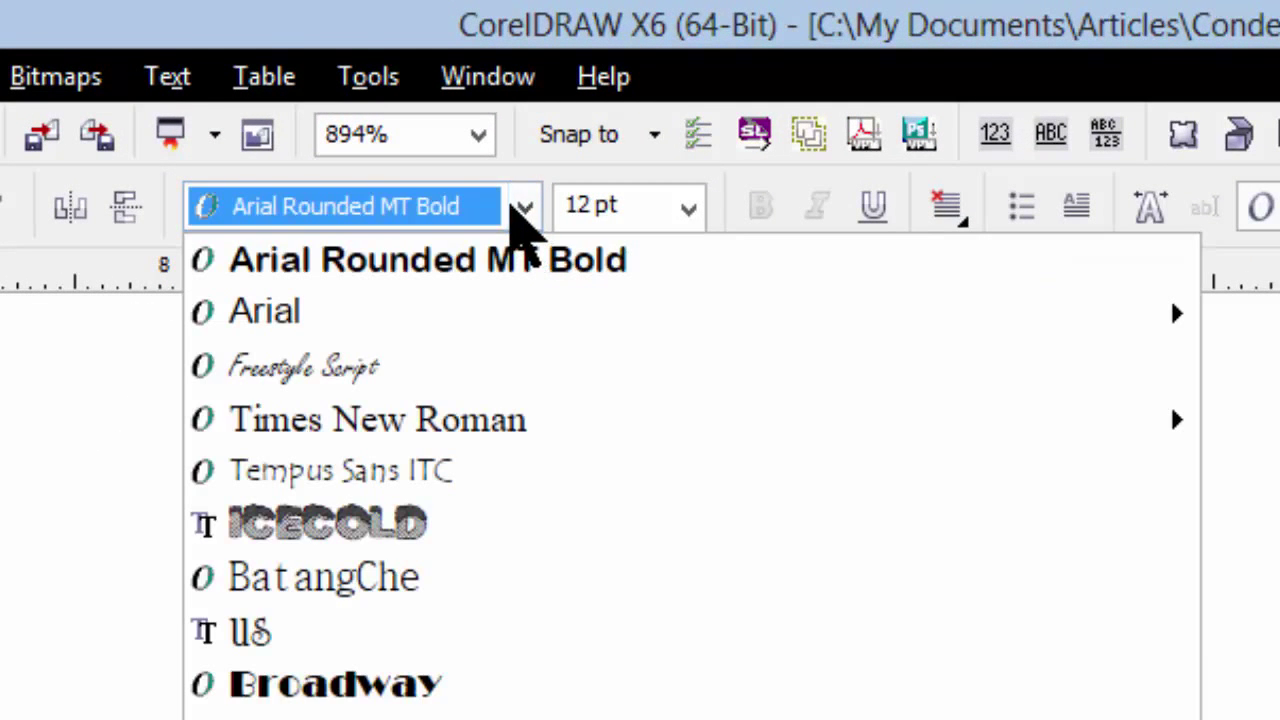
{"action": "mouse_move", "coordinate": [515, 425]}
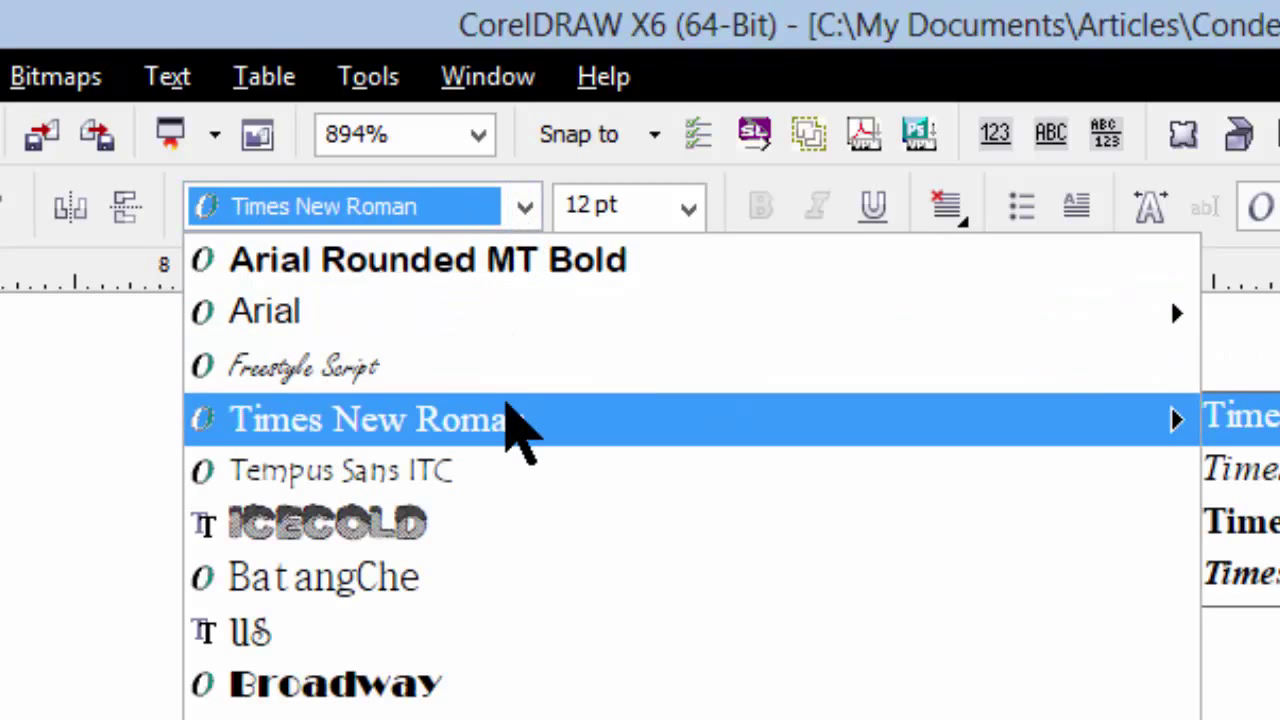
{"action": "left_click", "coordinate": [506, 411]}
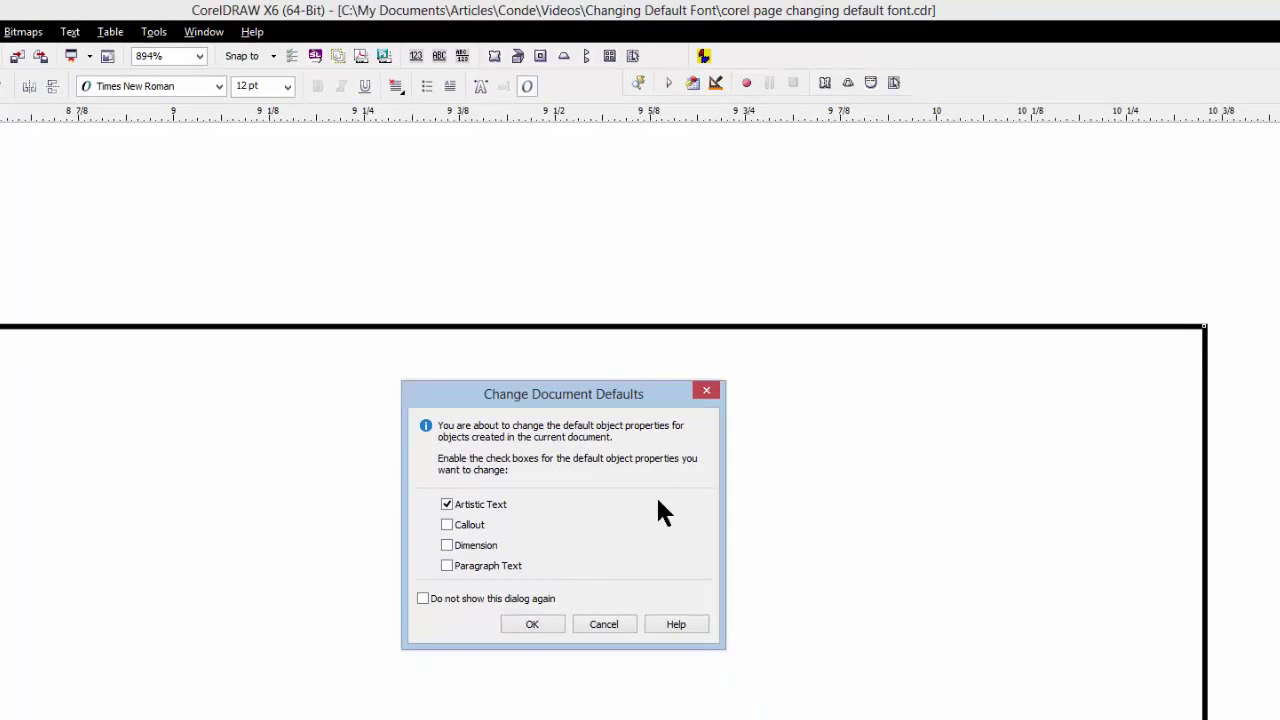
{"action": "left_click", "coordinate": [447, 566]}
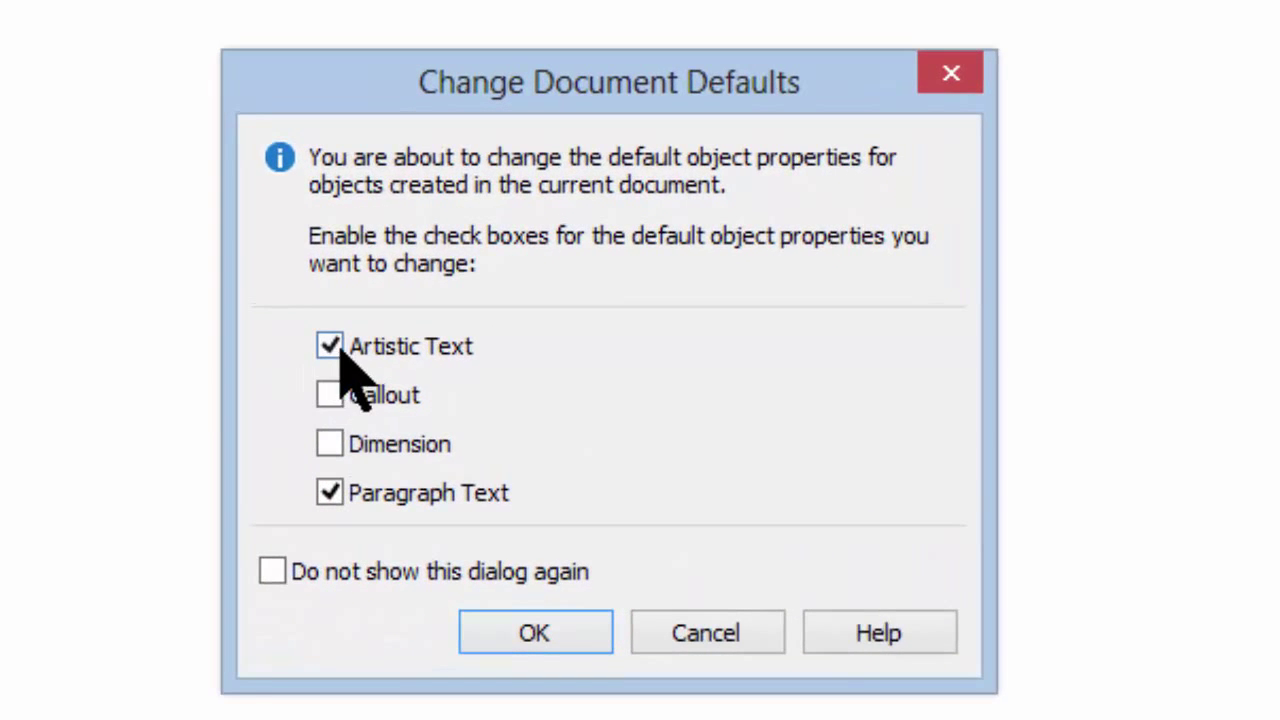
{"action": "left_click", "coordinate": [322, 352]}
{"action": "left_click", "coordinate": [338, 348]}
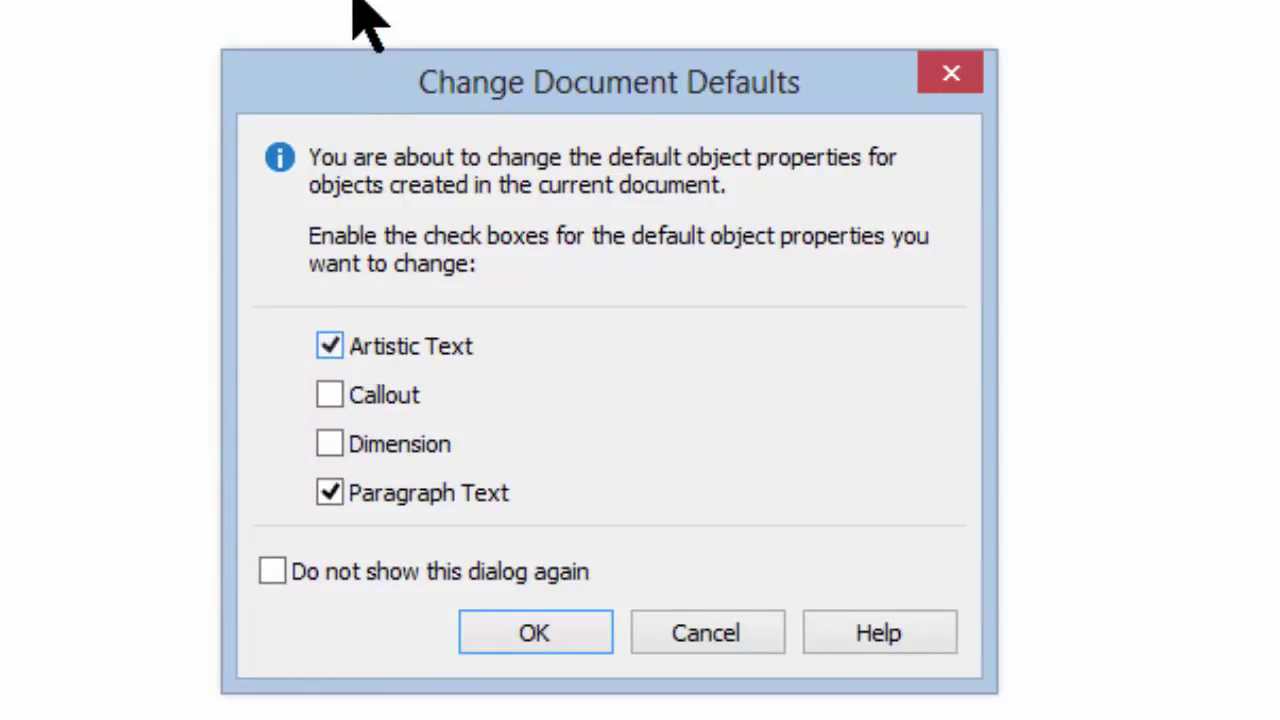
{"action": "left_click", "coordinate": [330, 491]}
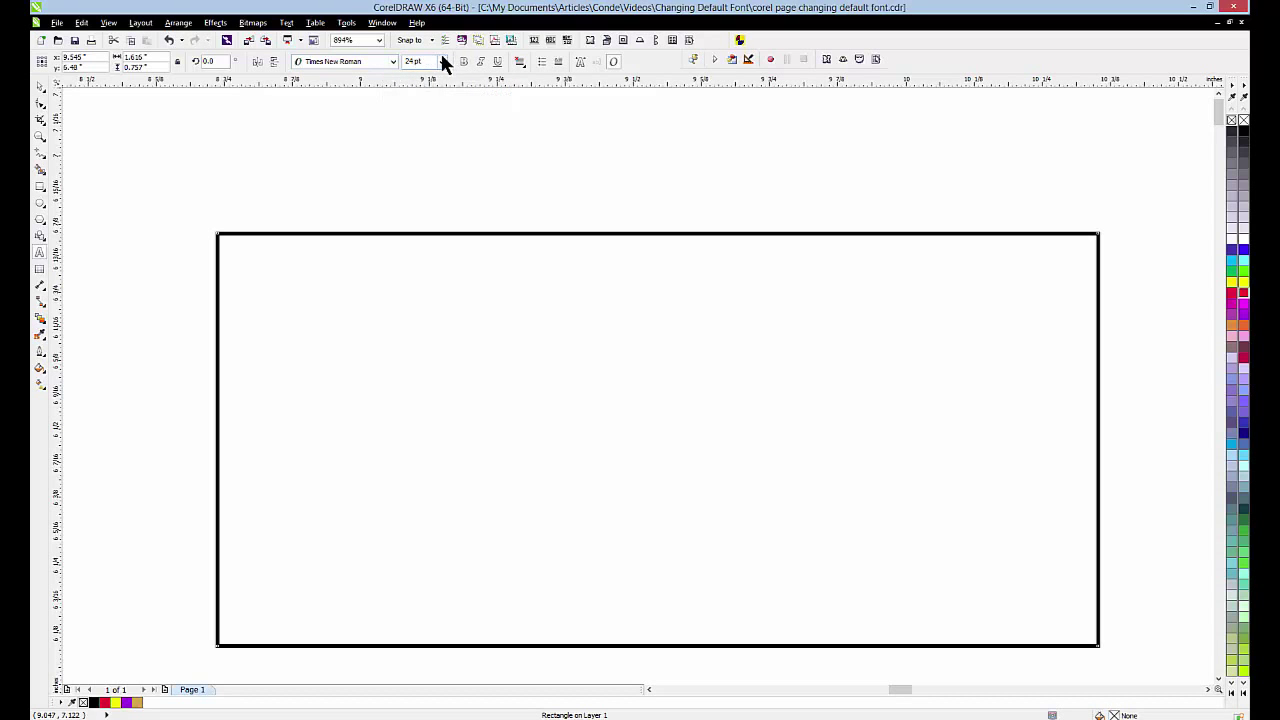
- Set the default Artistic Text size to 10 pt
{"action": "left_click", "coordinate": [442, 60]}
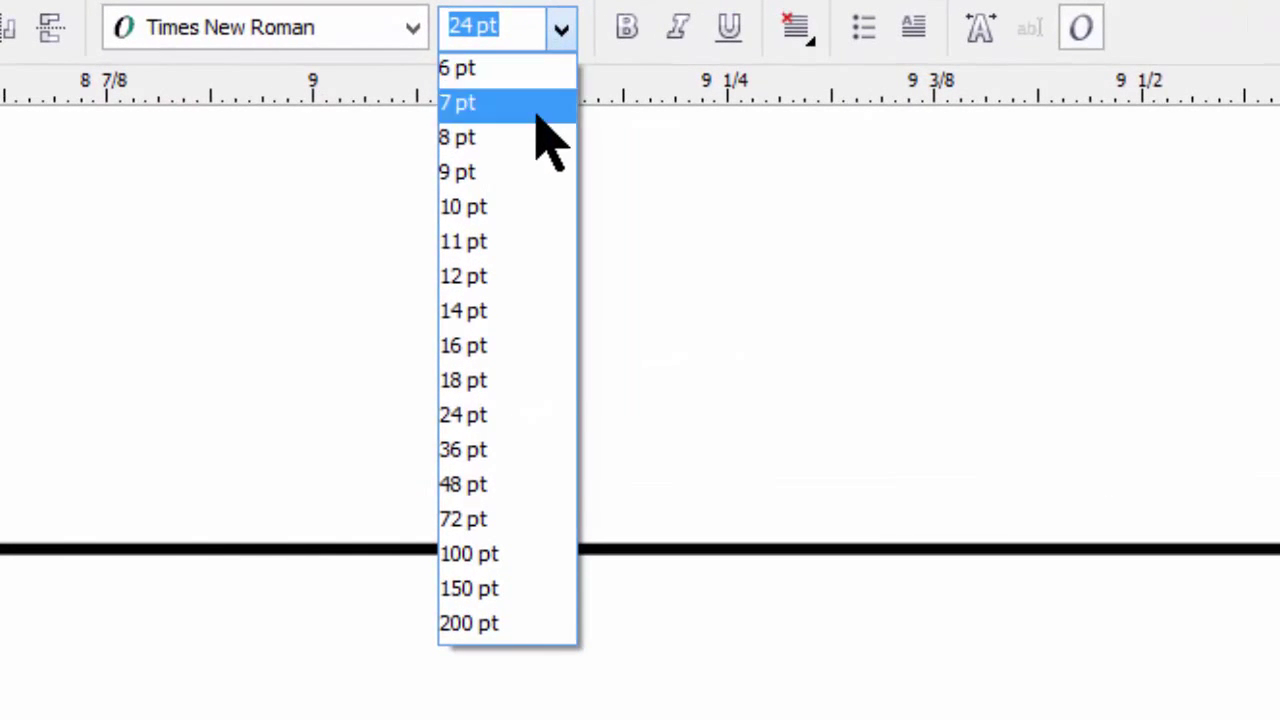
{"action": "left_click", "coordinate": [540, 207]}
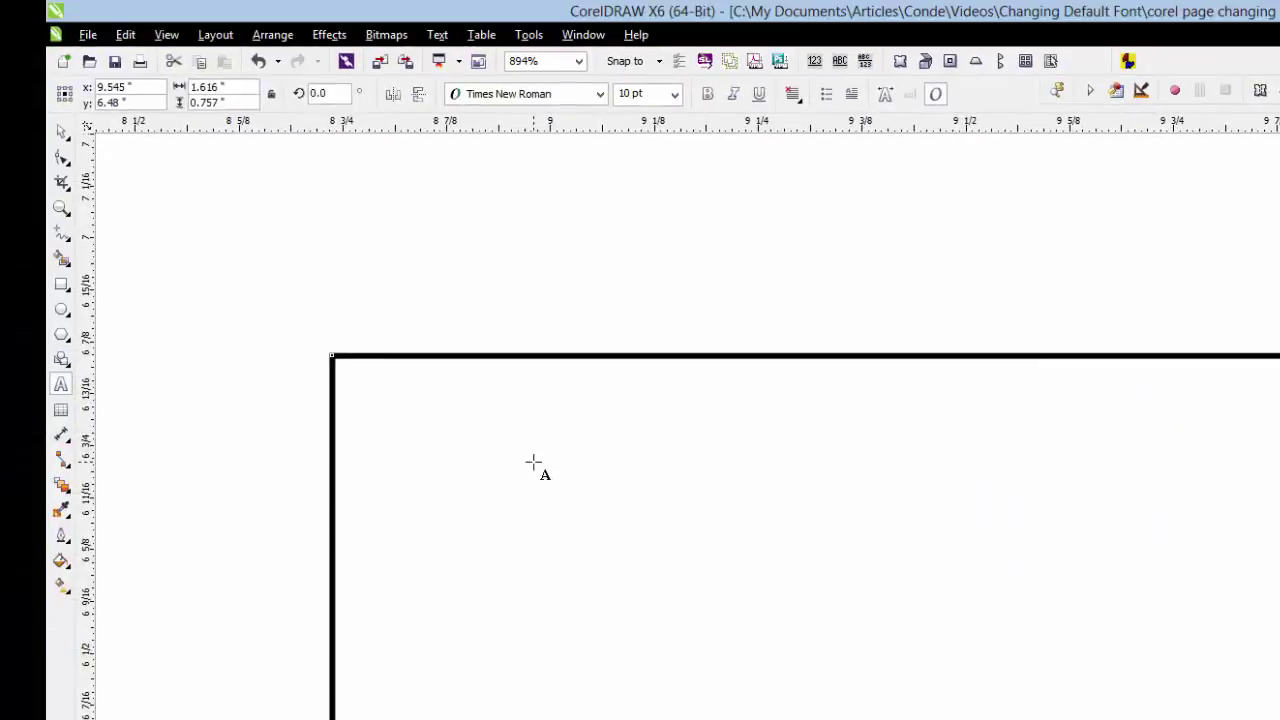
- Type 'THIS IS A DEFAULT' as two stacked lines inside the rectangle, then scroll down
{"action": "left_click", "coordinate": [534, 460]}
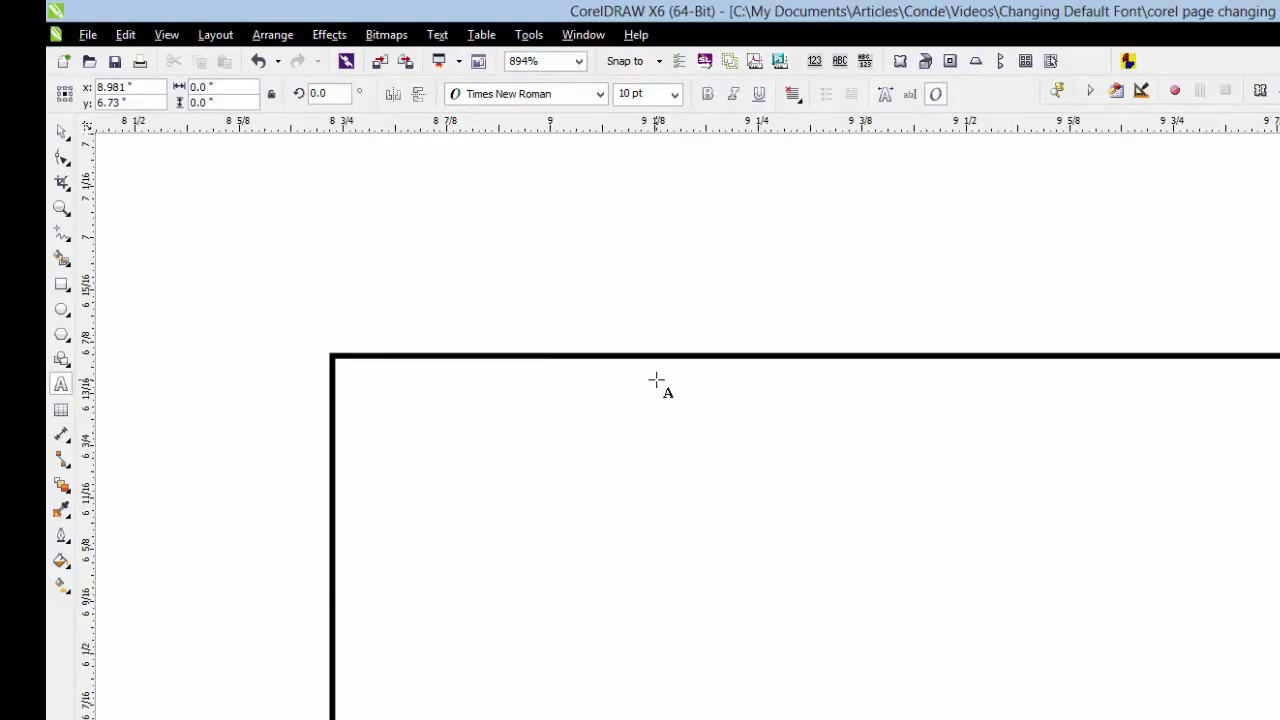
{"action": "type", "text": "THIS IS A DEF"}
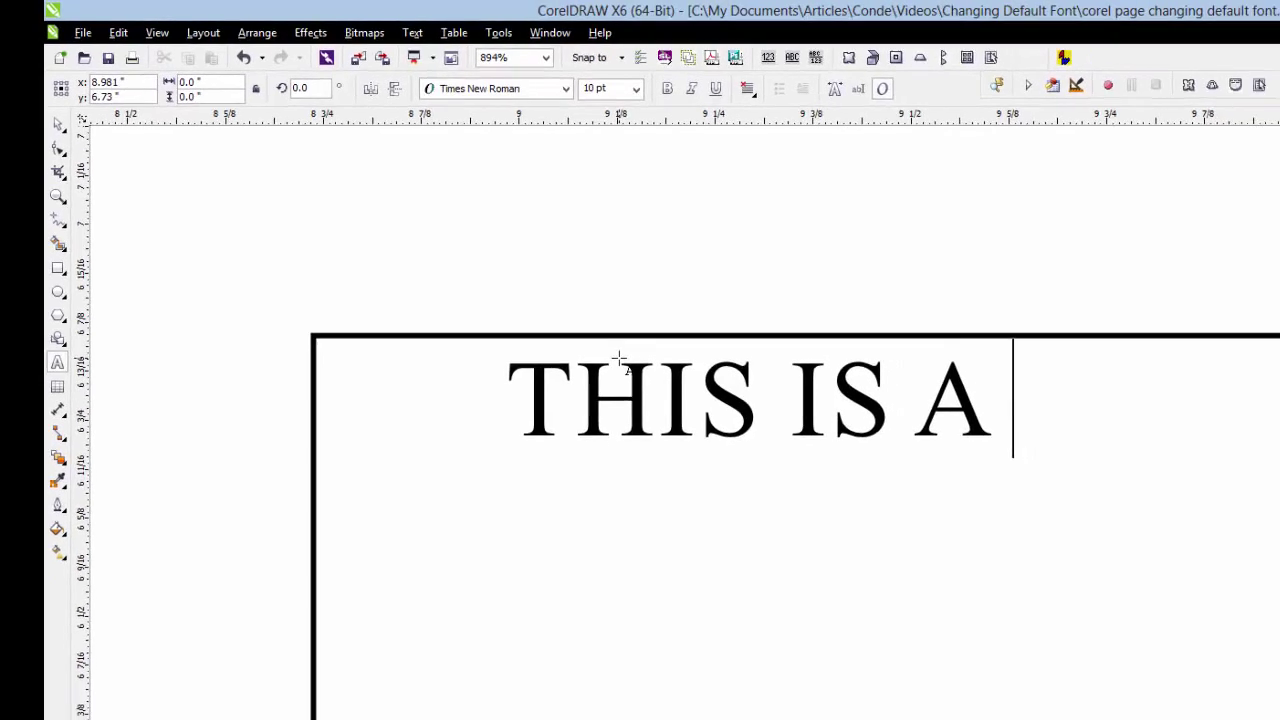
{"action": "type", "text": "AULT"}
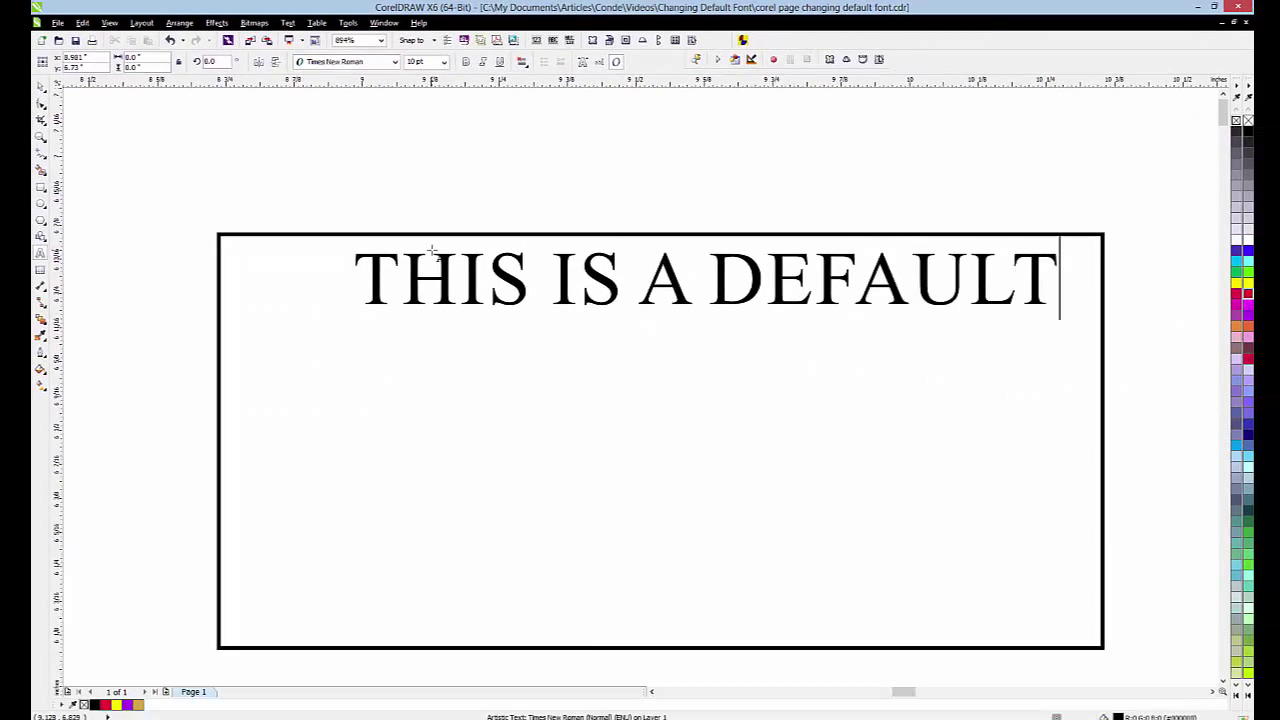
{"action": "key", "text": "ctrl+space"}
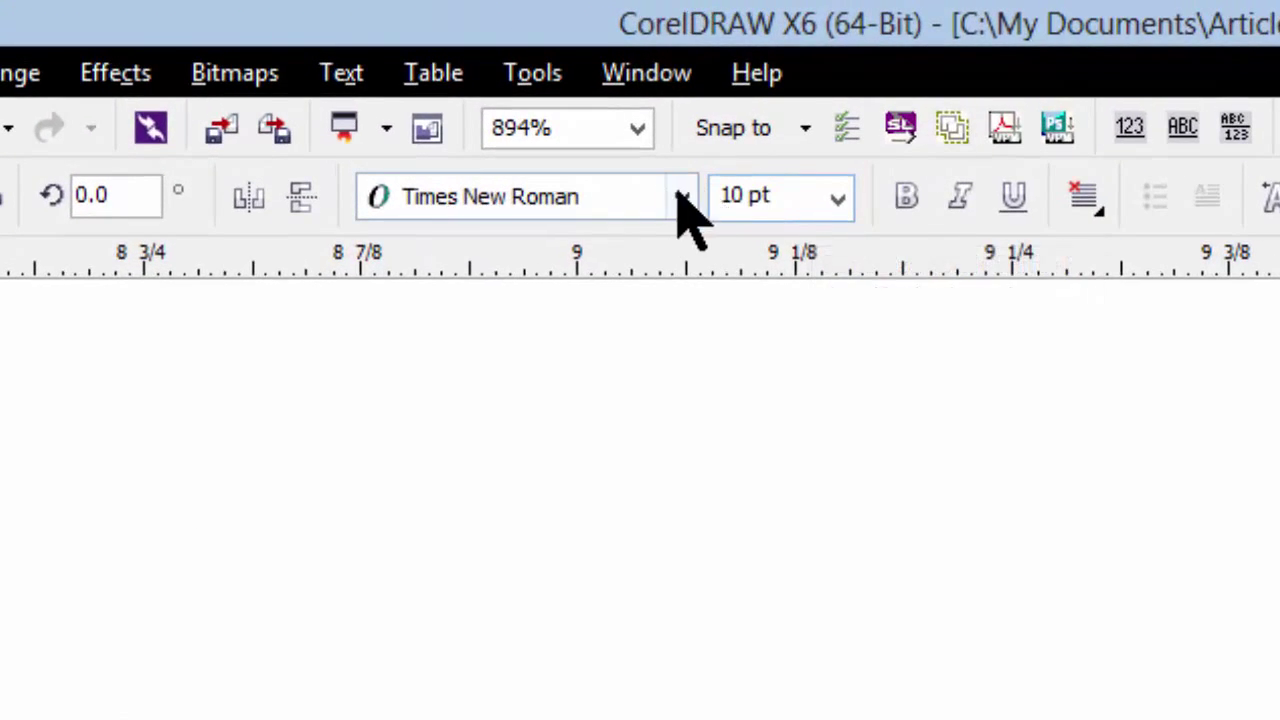
{"action": "left_click", "coordinate": [411, 468]}
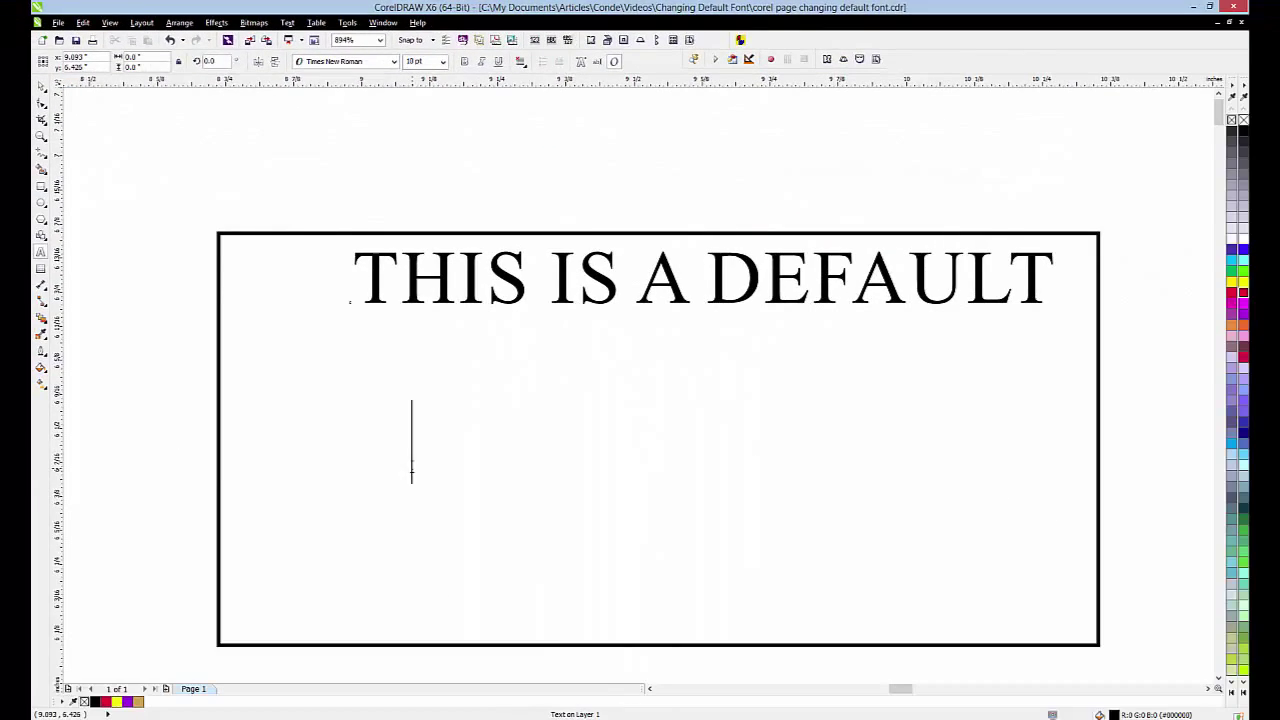
{"action": "type", "text": "THIS "}
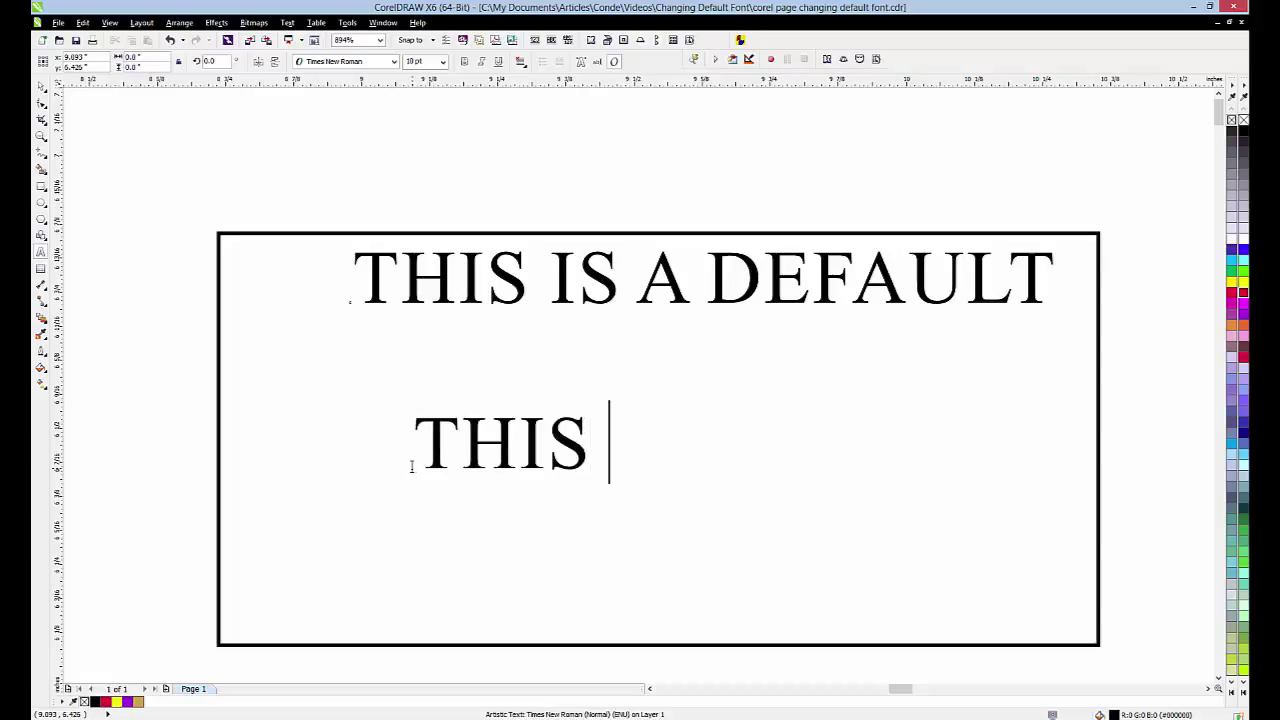
{"action": "type", "text": "IS A DE"}
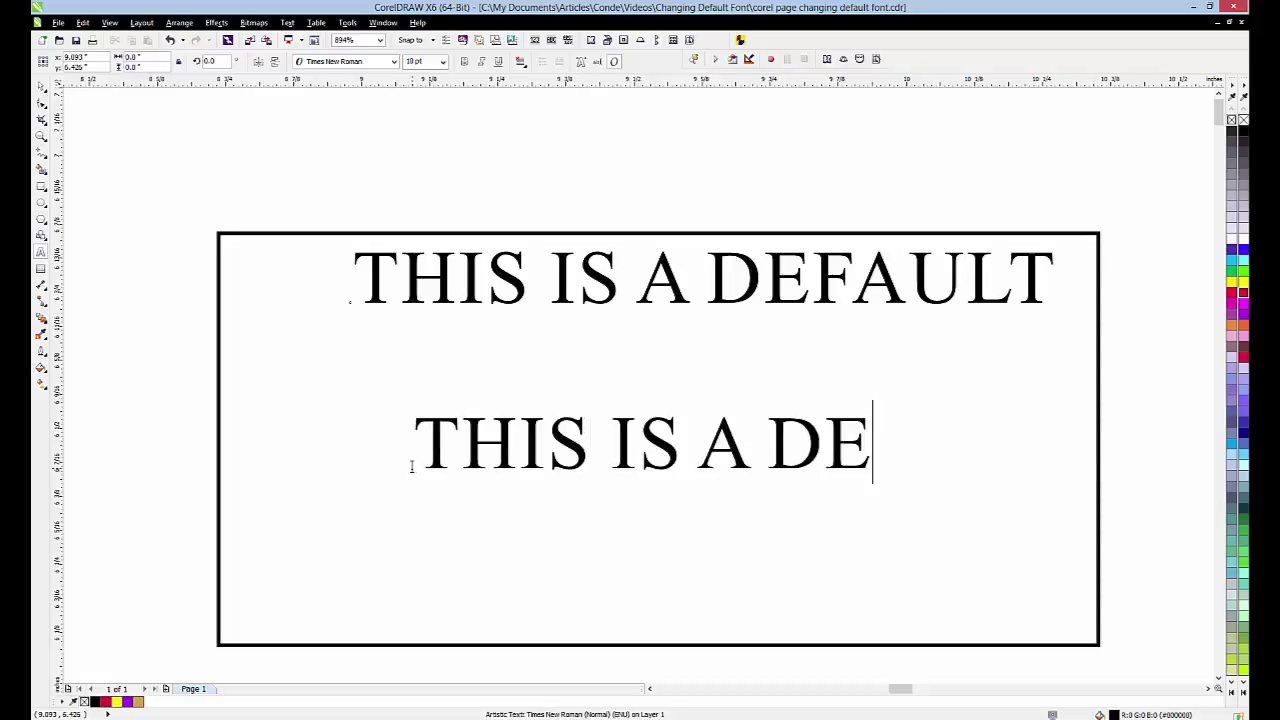
{"action": "type", "text": "FAULT"}
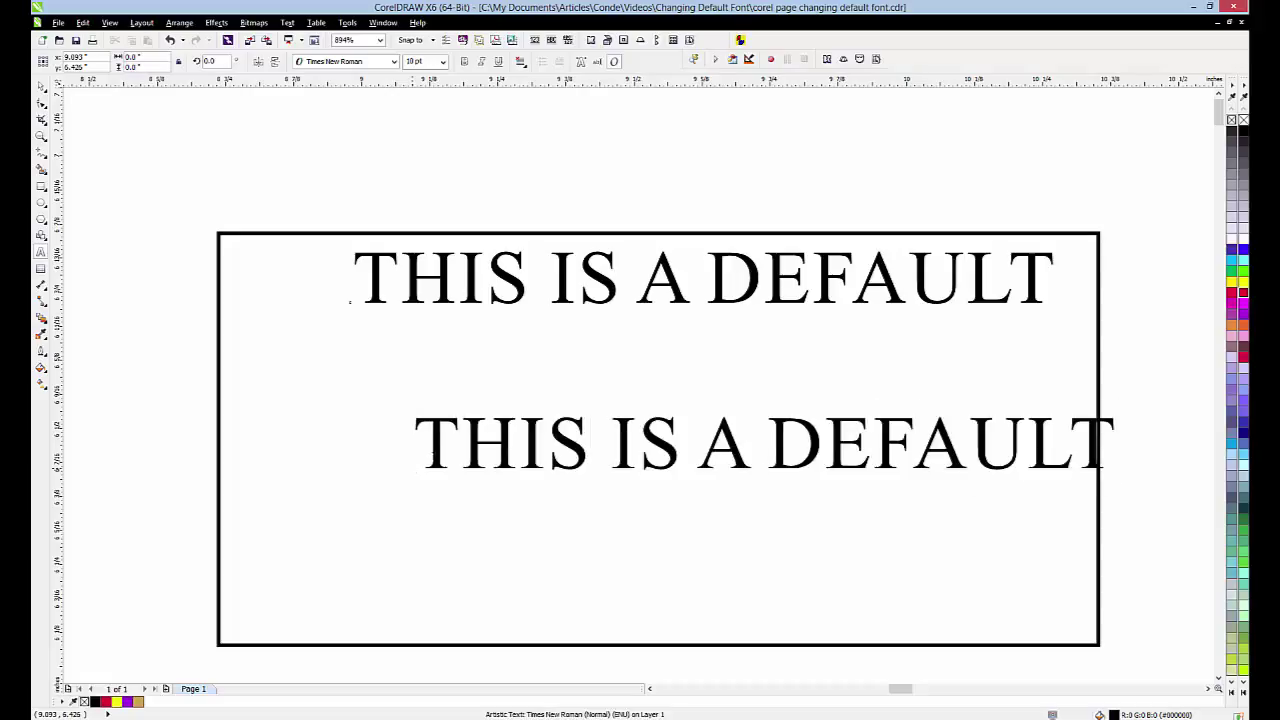
{"action": "key", "text": "ctrl+space"}
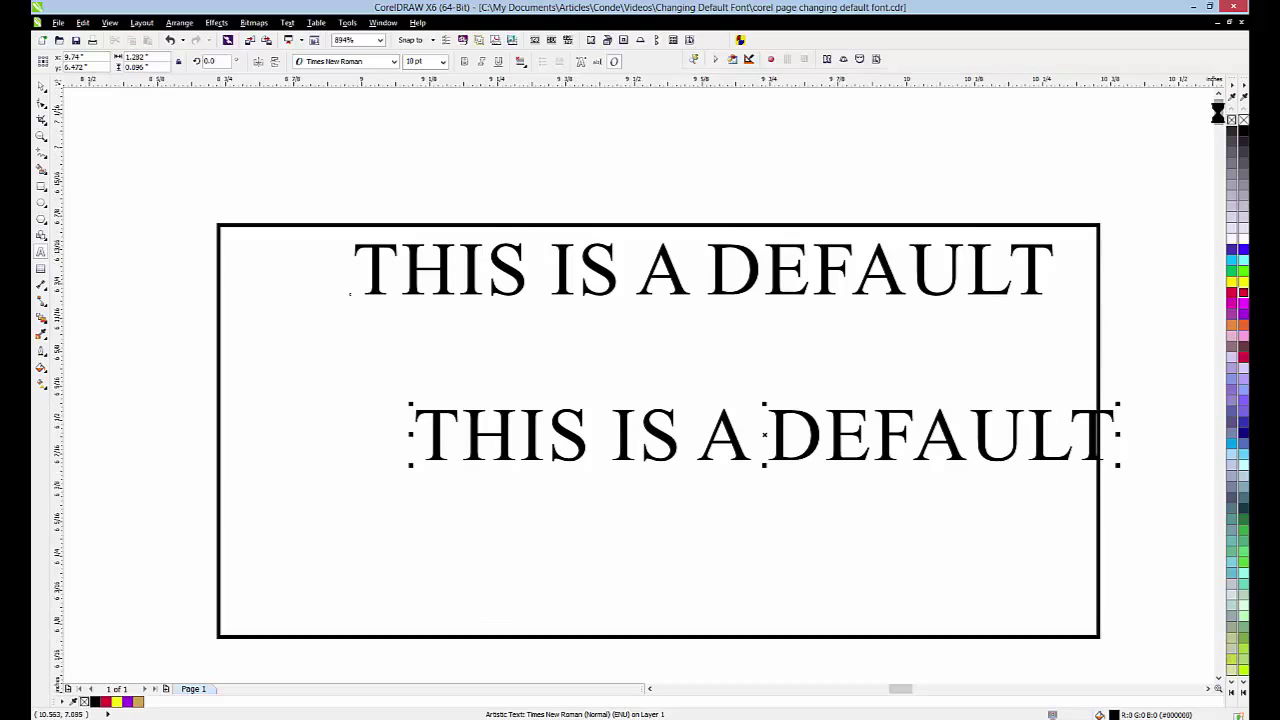
{"action": "left_click_drag", "start_coordinate": [1220, 112], "coordinate": [1220, 144]}
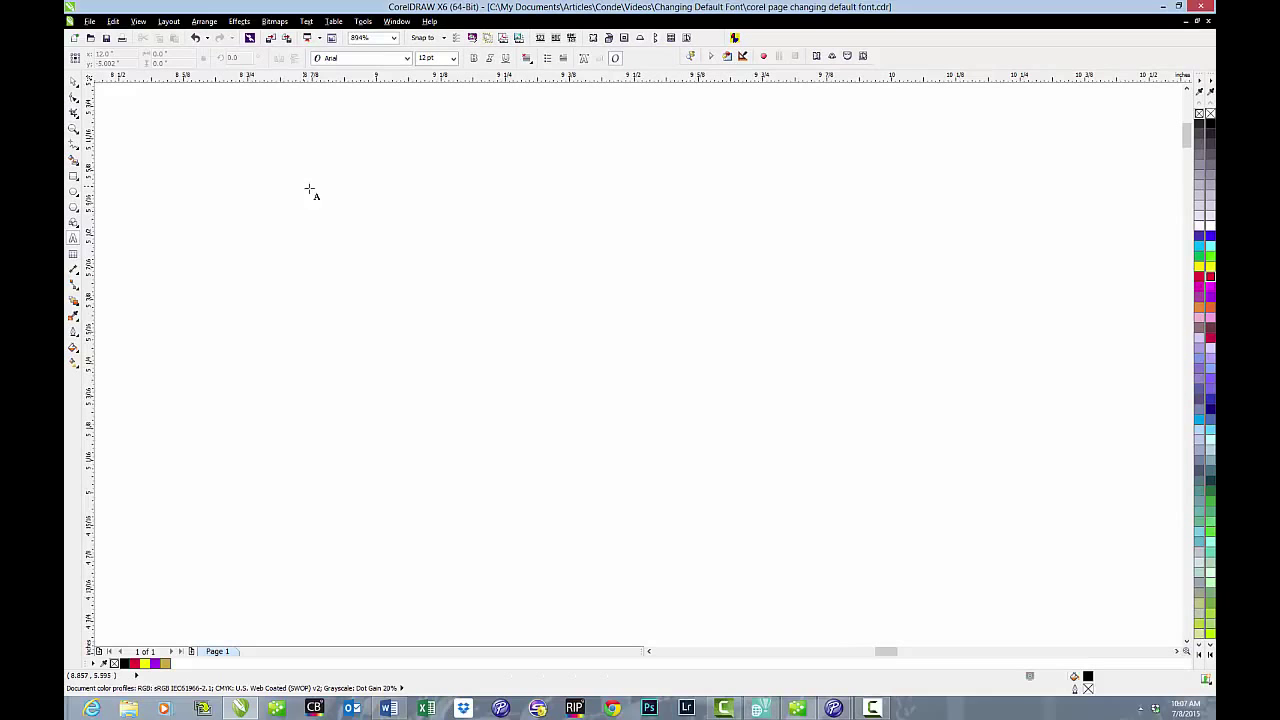
- Check the current default font, then set Broadway as the Paragraph Text default
{"action": "left_click", "coordinate": [364, 224]}
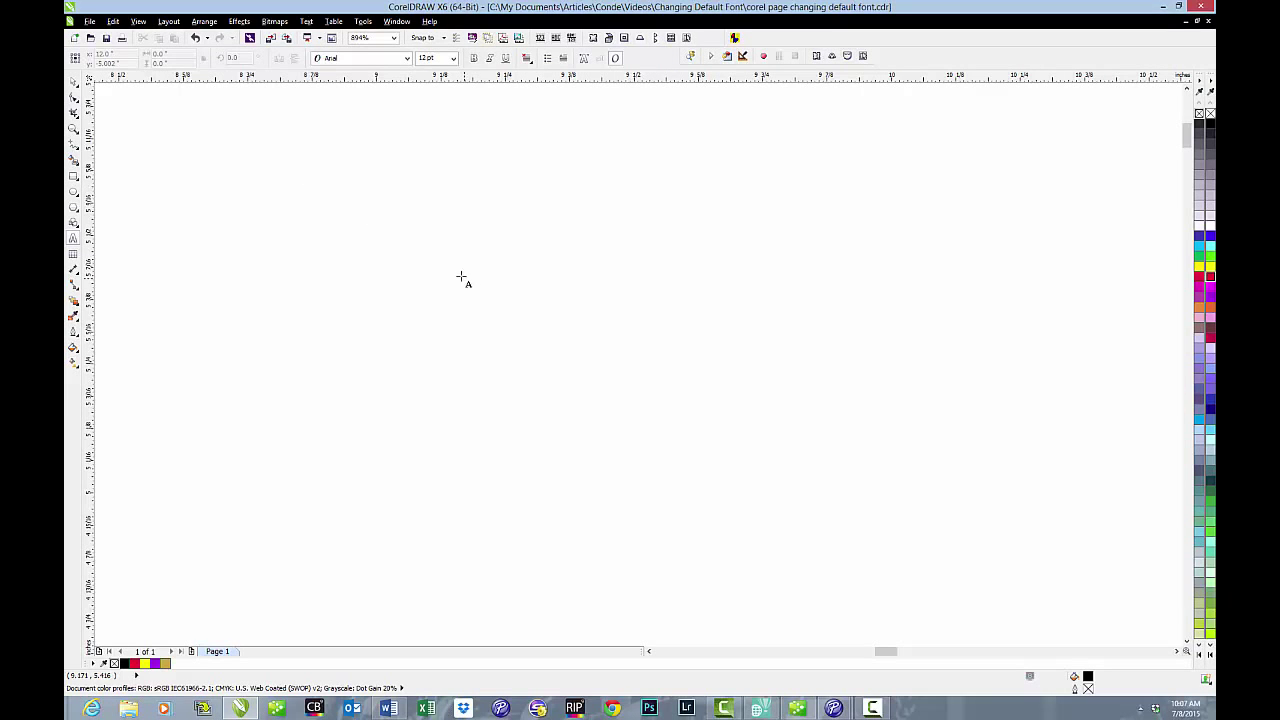
{"action": "left_click", "coordinate": [76, 86]}
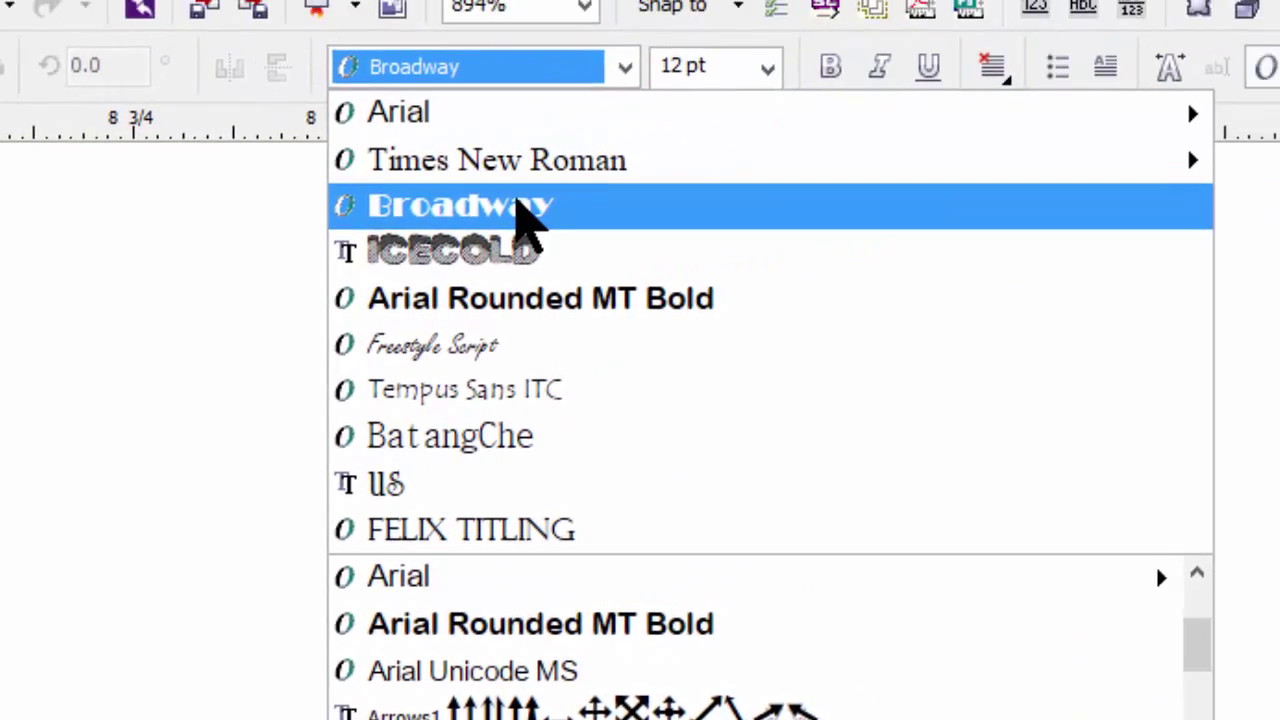
{"action": "left_click", "coordinate": [1188, 66]}
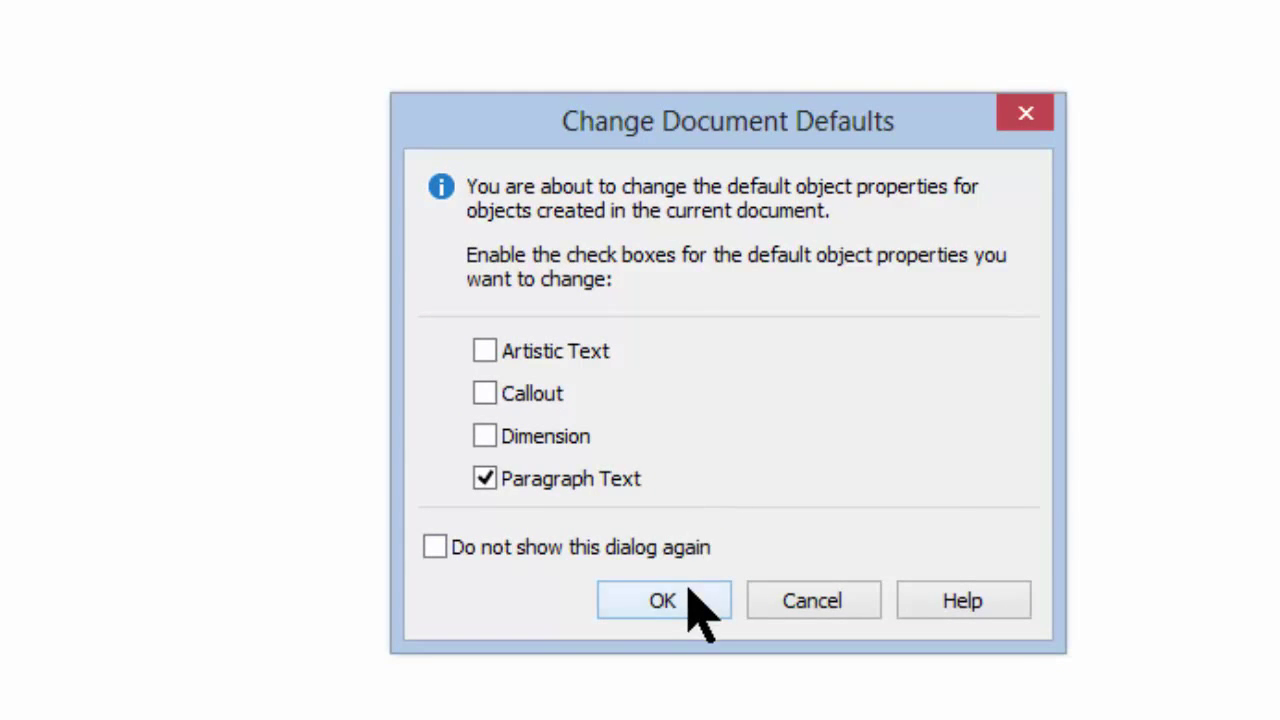
{"action": "left_click", "coordinate": [688, 603]}
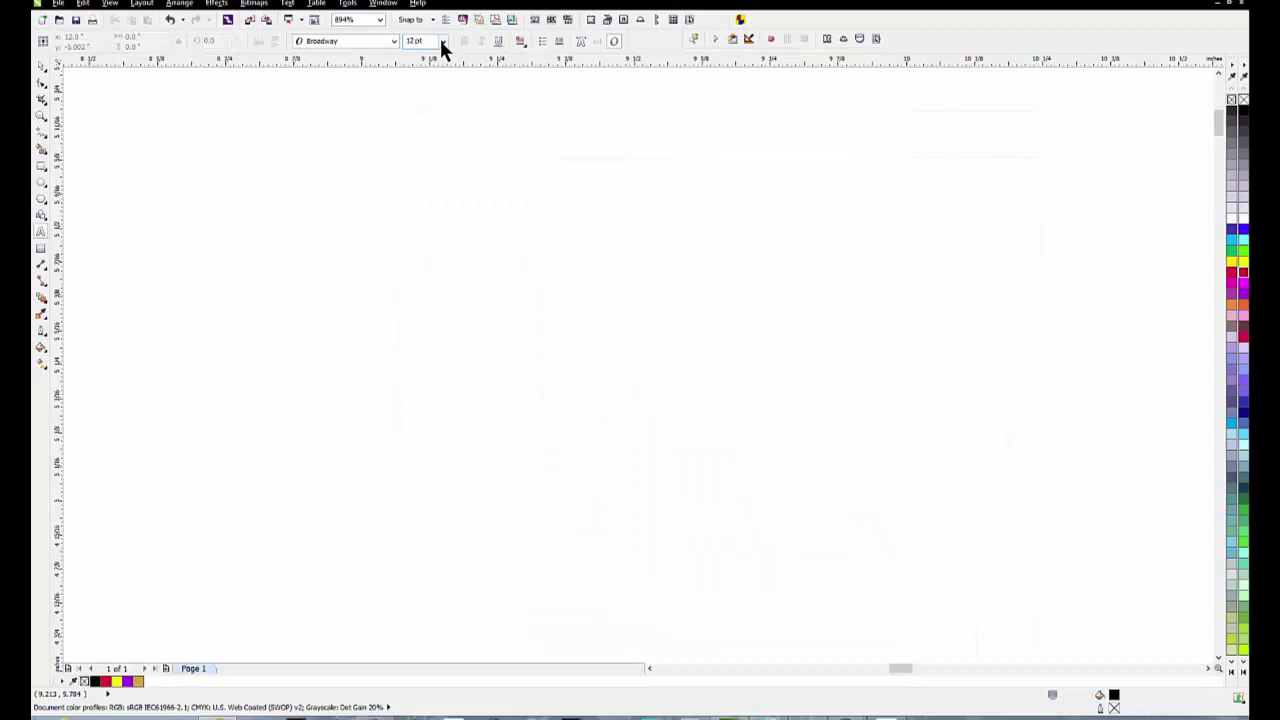
- Set 9 pt as the default Paragraph Text size
{"action": "left_click", "coordinate": [442, 42]}
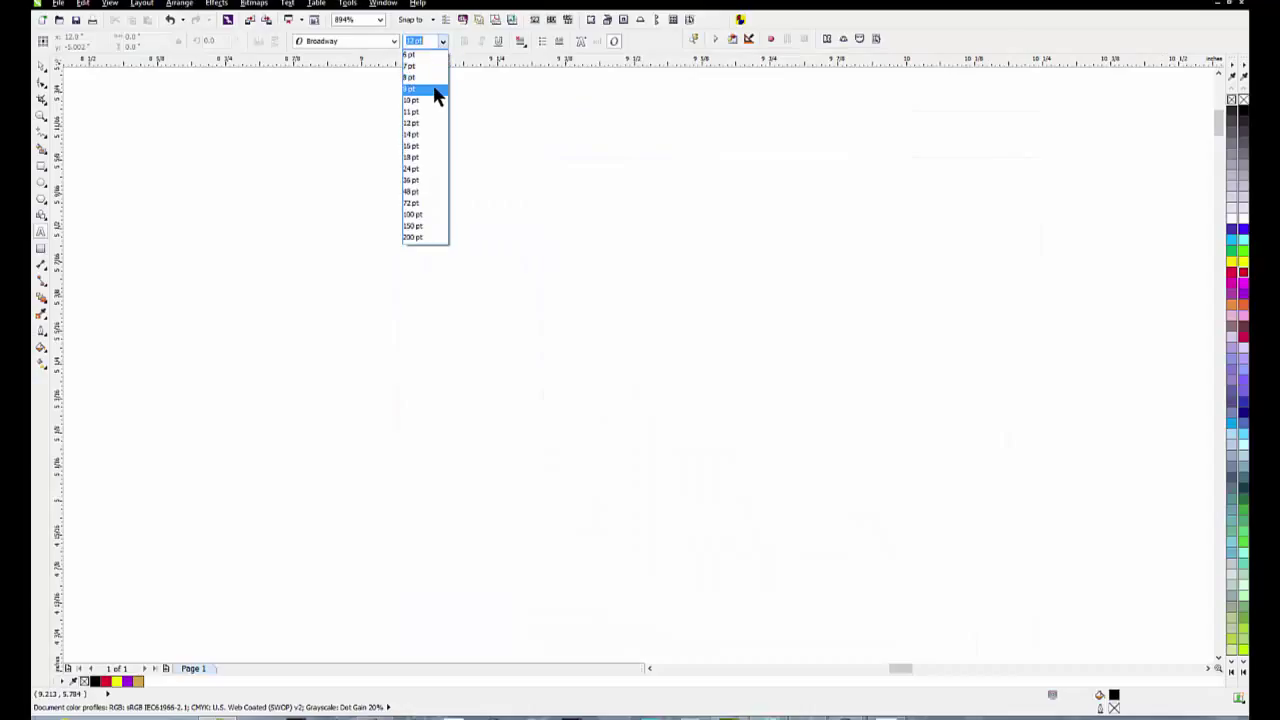
{"action": "left_click", "coordinate": [437, 90]}
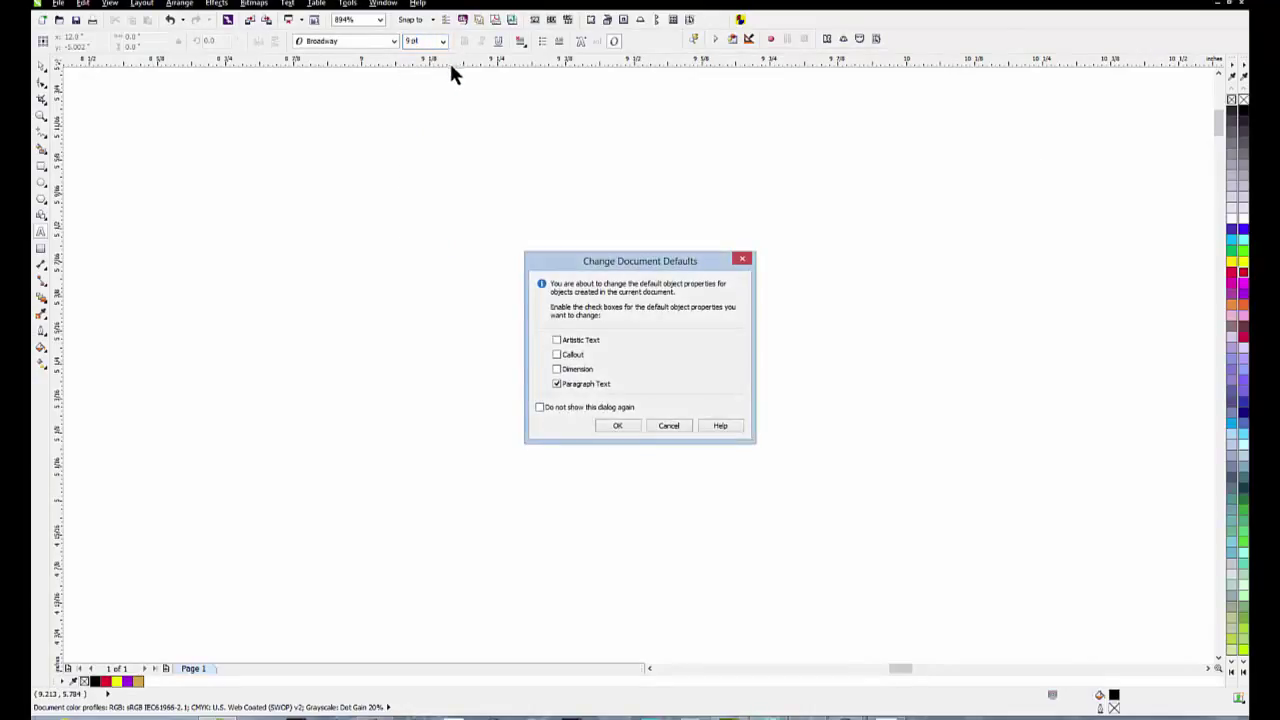
{"action": "left_click", "coordinate": [628, 424]}
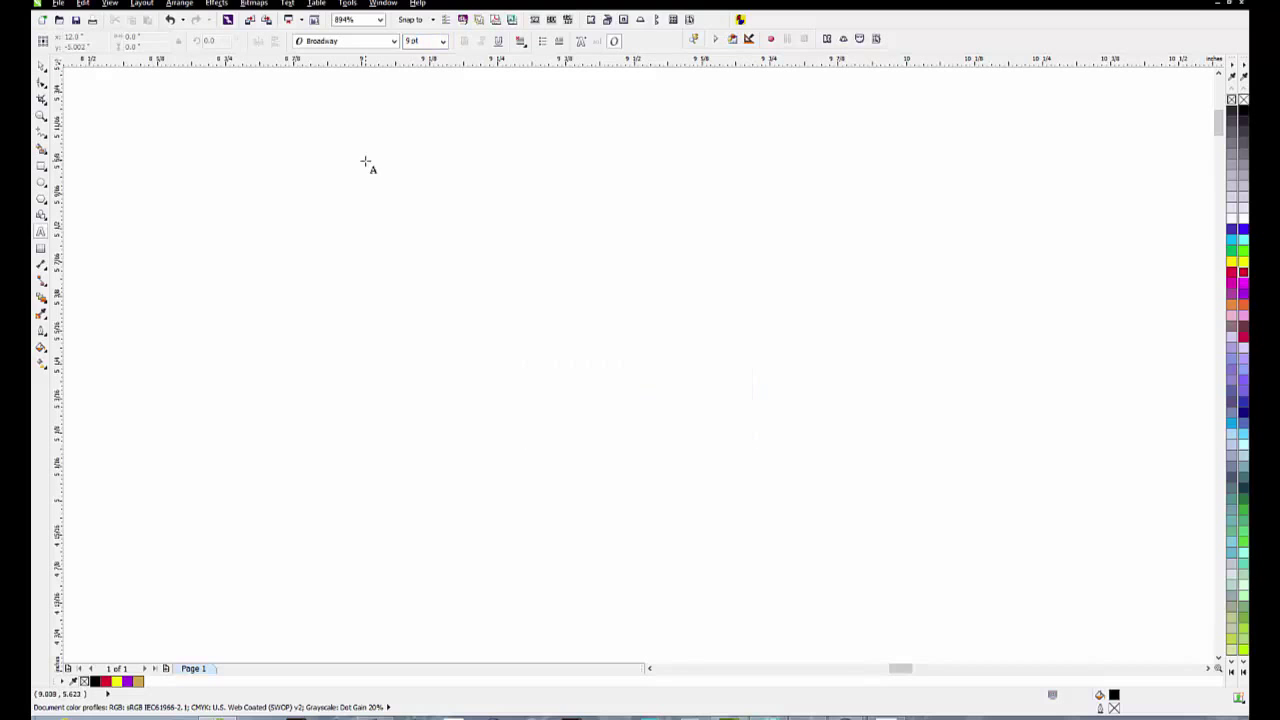
- Create paragraph frames reading 'This is the type of font' and, below it, 'This is'
{"action": "left_click_drag", "start_coordinate": [325, 172], "coordinate": [746, 362]}
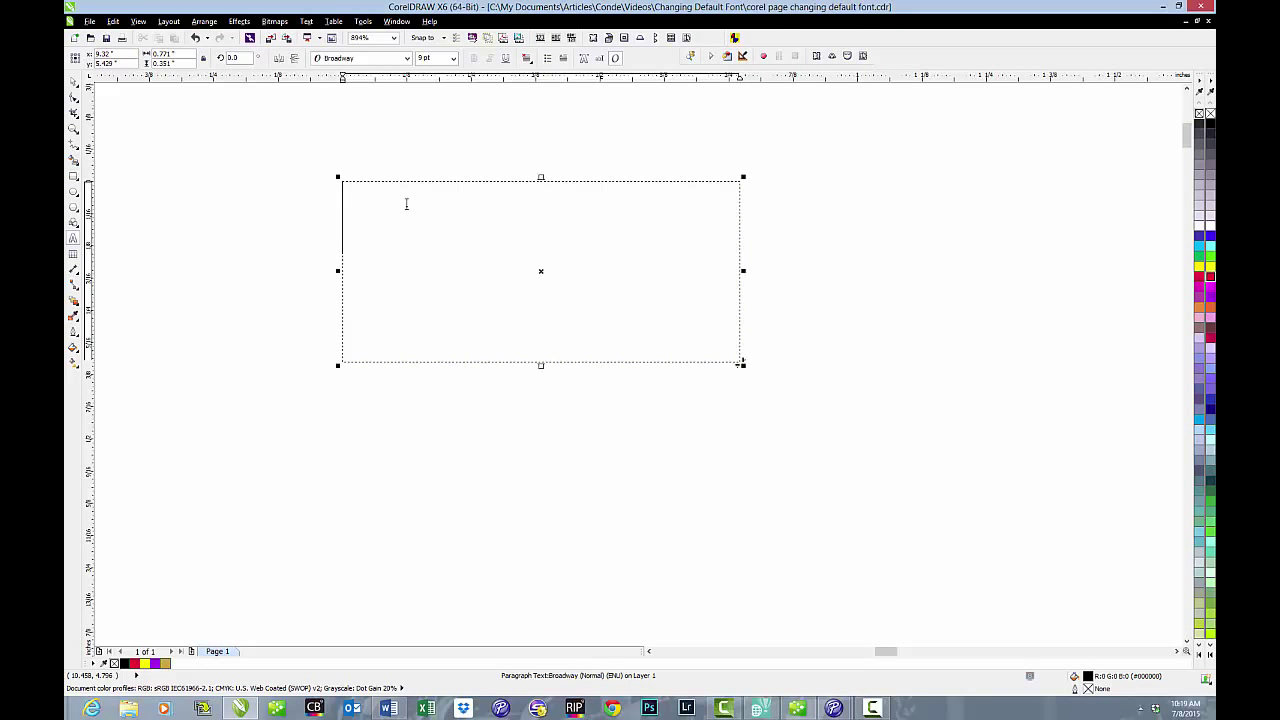
{"action": "type", "text": "Thi"}
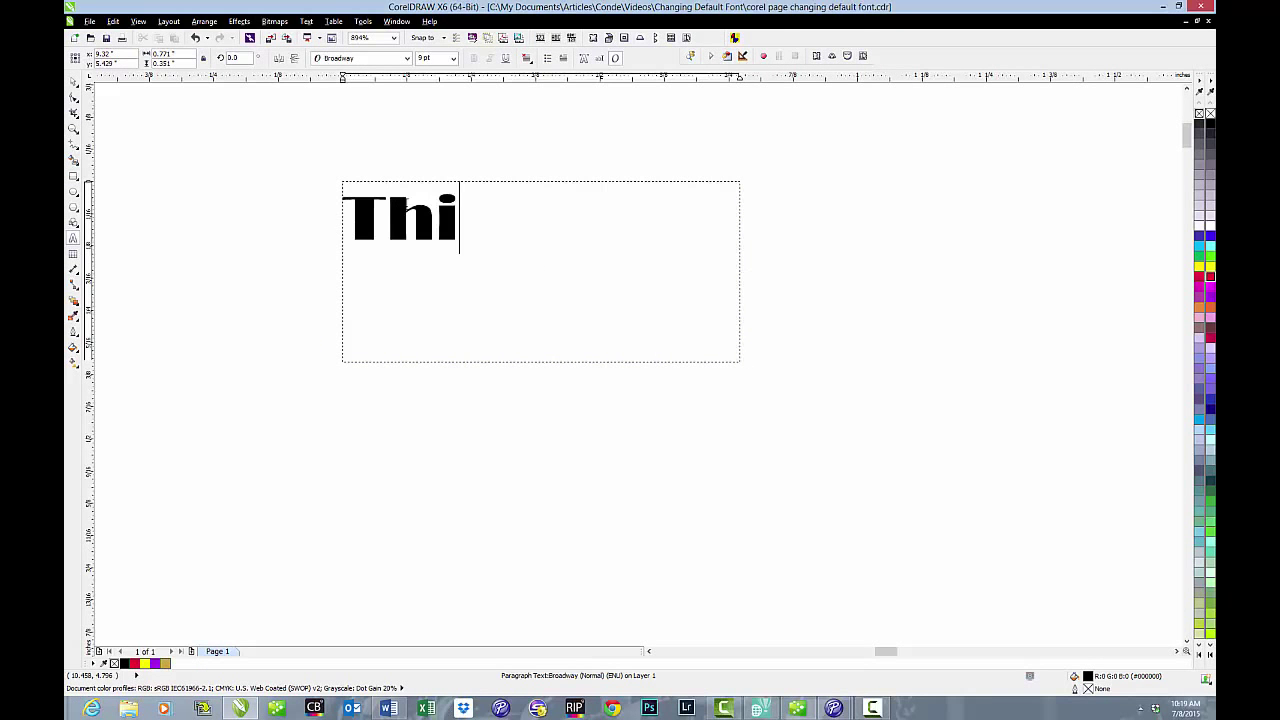
{"action": "type", "text": "s is the type of fon"}
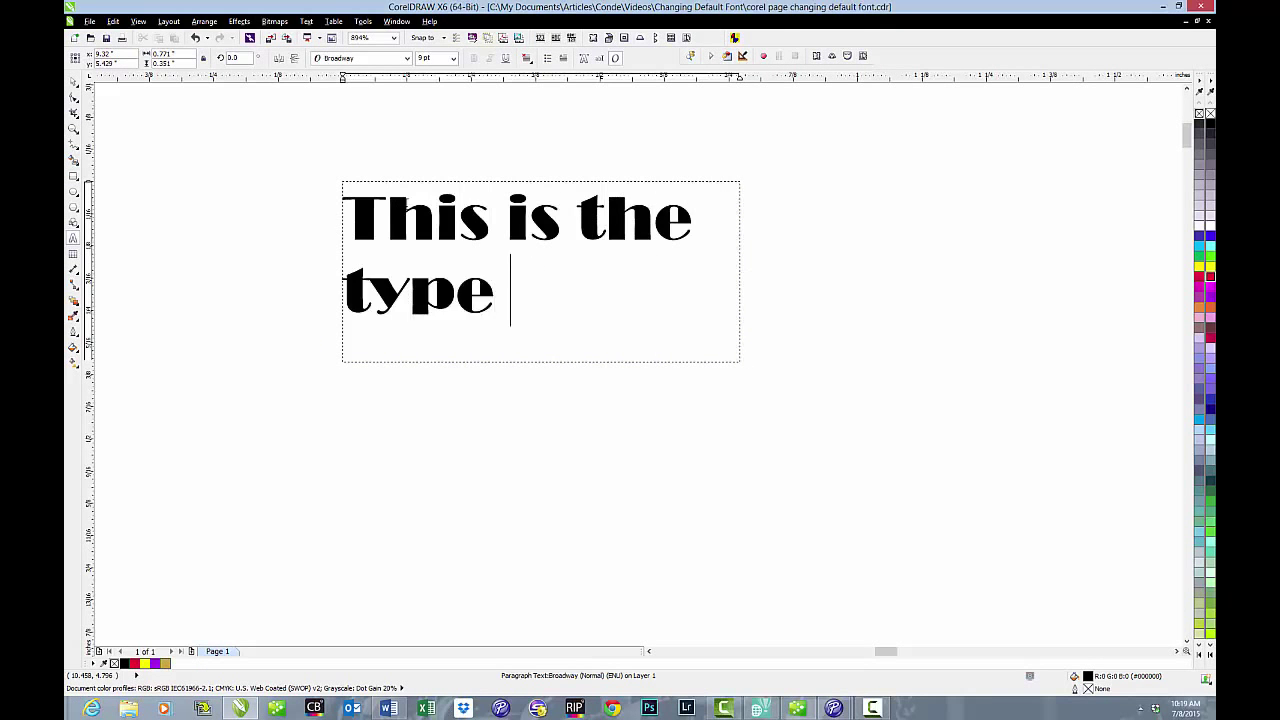
{"action": "type", "text": "t"}
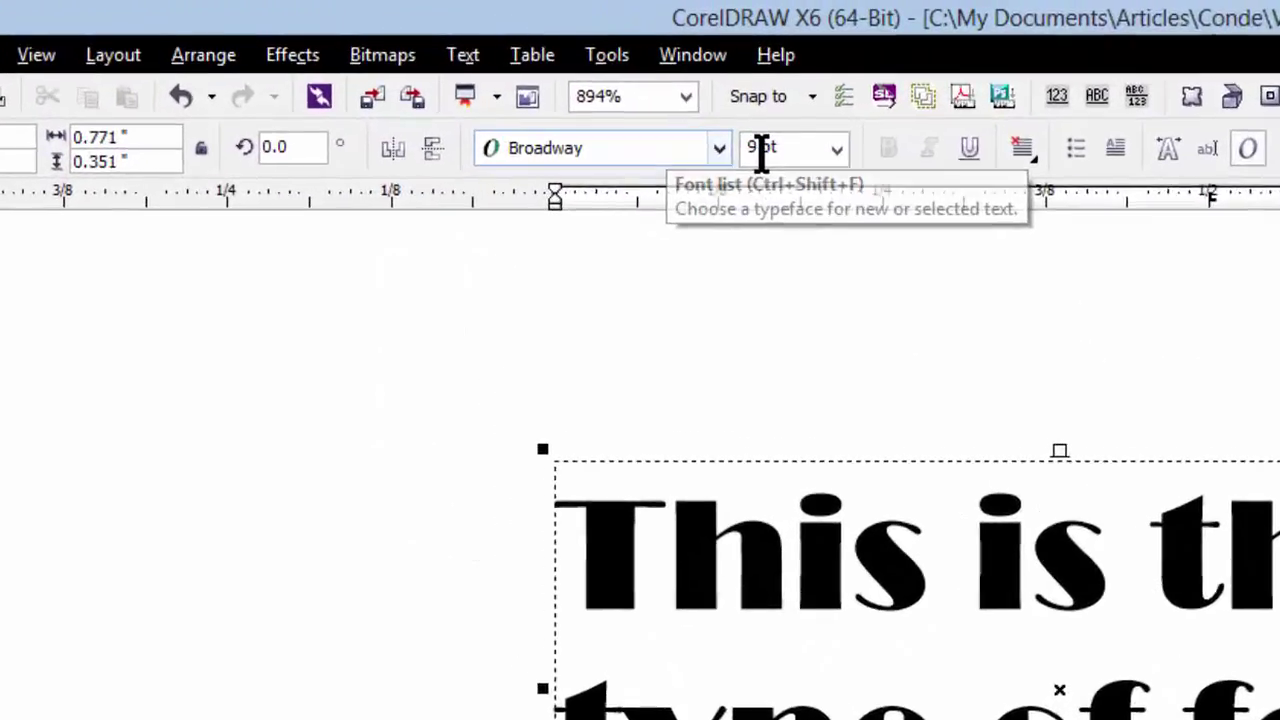
{"action": "left_click_drag", "start_coordinate": [330, 437], "coordinate": [775, 664]}
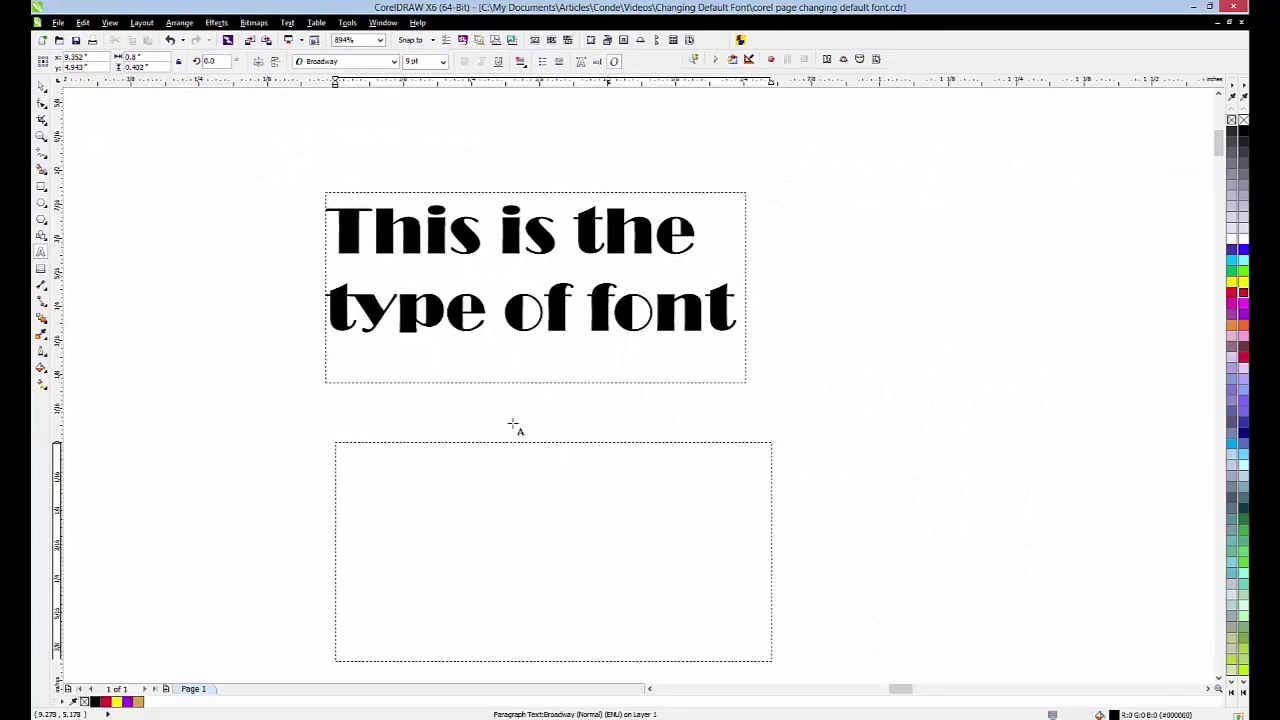
{"action": "type", "text": "This is"}
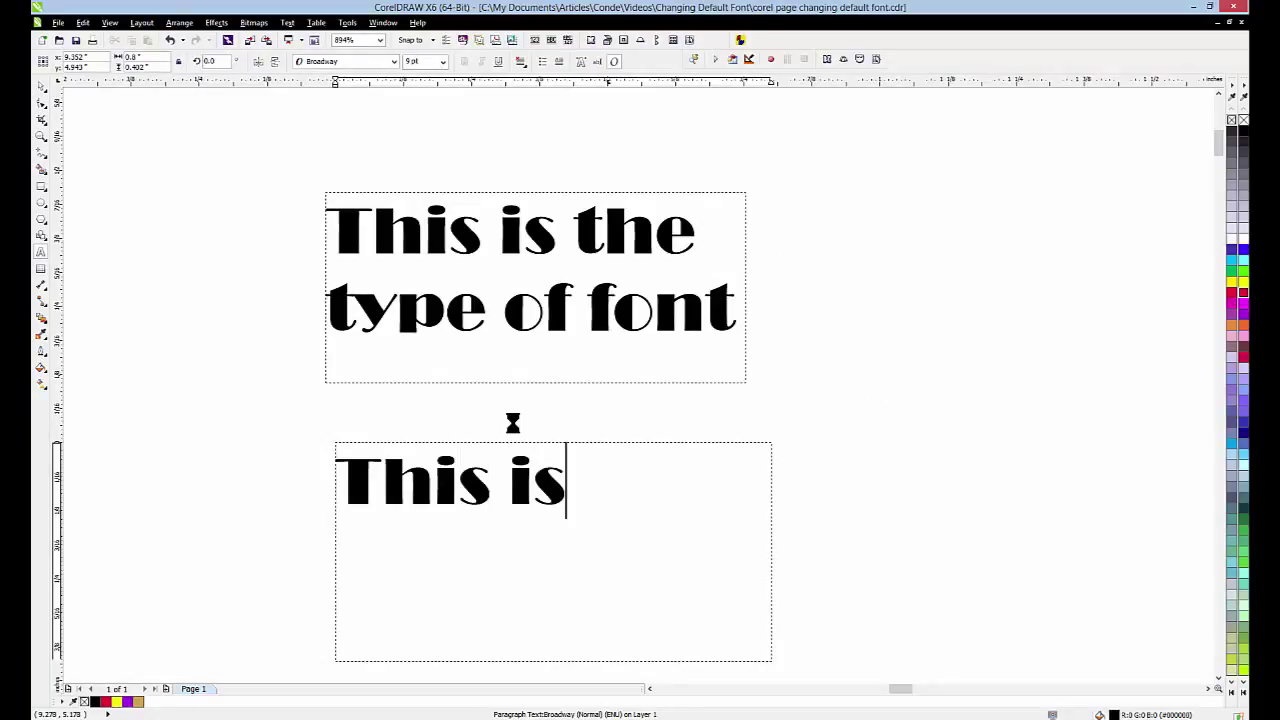
{"action": "key", "text": "Escape"}
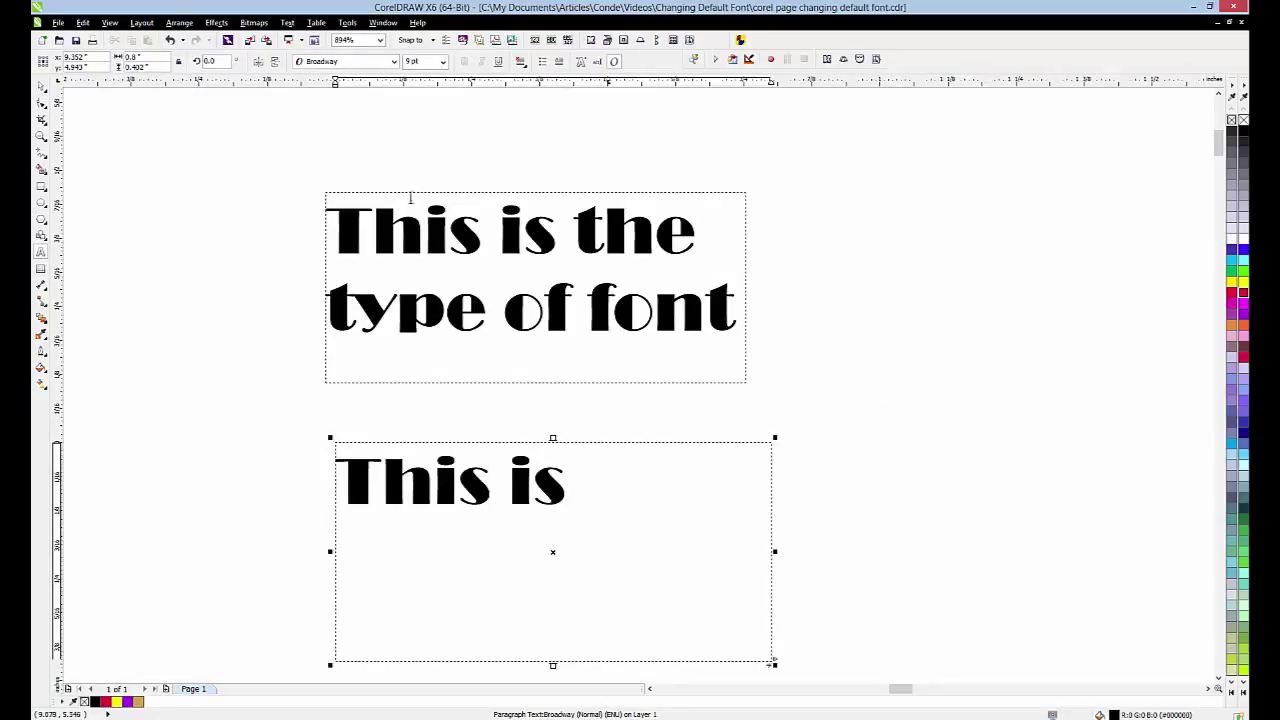